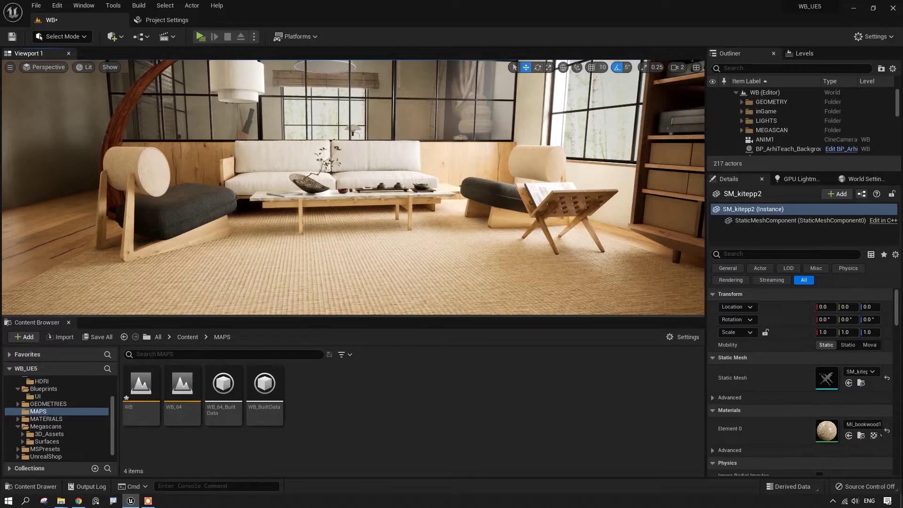
Inspect the pivots of the tabletop decor by selecting the bowl filling, small cup, tea tray and teapot on the marble table.
{"action": "right_click_drag", "start_coordinate": [353, 188], "coordinate": [301, 162]}
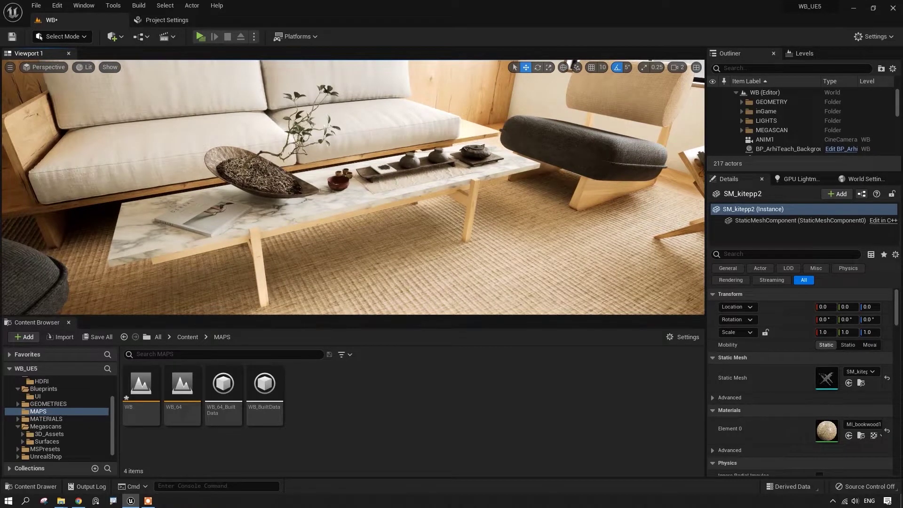
{"action": "left_click", "coordinate": [258, 175]}
{"action": "scroll", "coordinate": [799, 127], "scroll_direction": "up", "scroll_amount": 5}
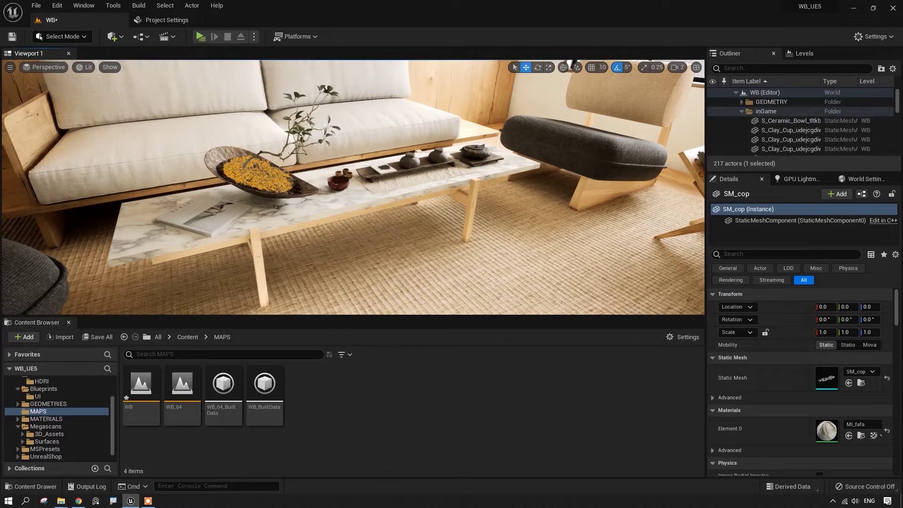
{"action": "left_click", "coordinate": [338, 184]}
{"action": "left_click", "coordinate": [376, 176]}
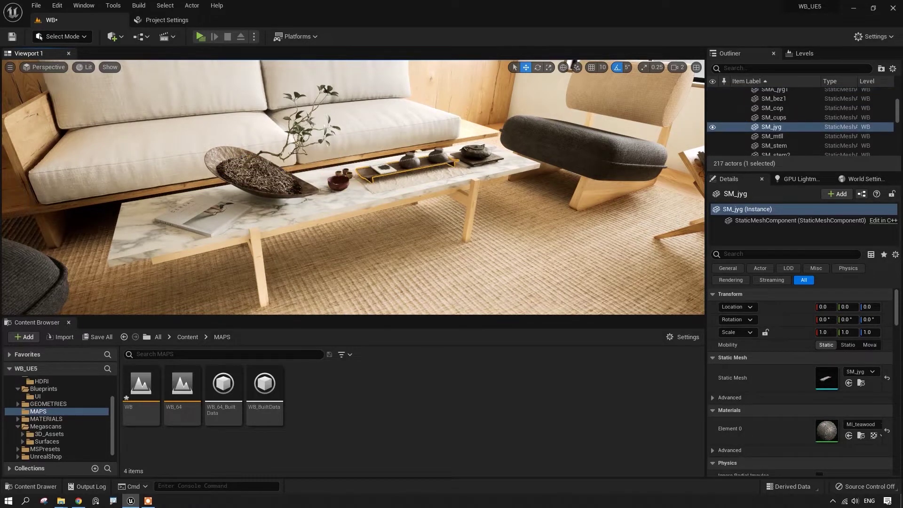
{"action": "left_click", "coordinate": [409, 161]}
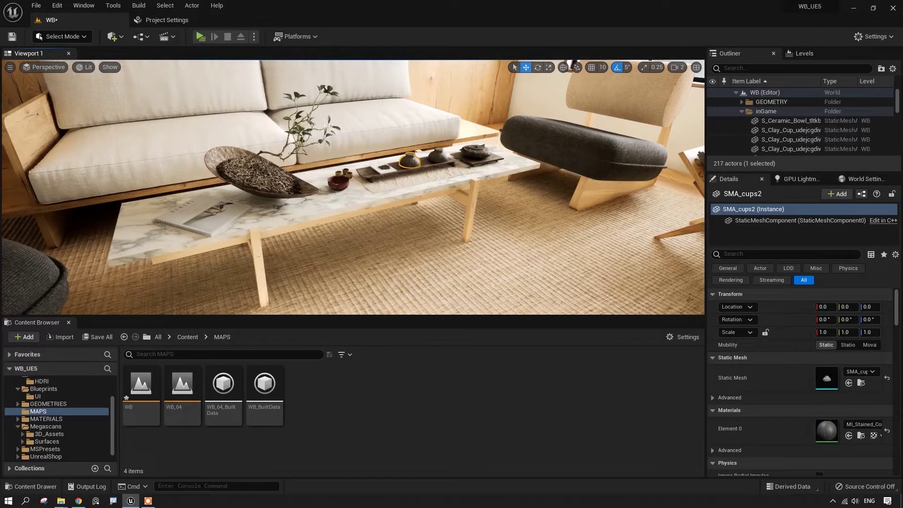
{"action": "right_click_drag", "start_coordinate": [353, 188], "coordinate": [301, 153]}
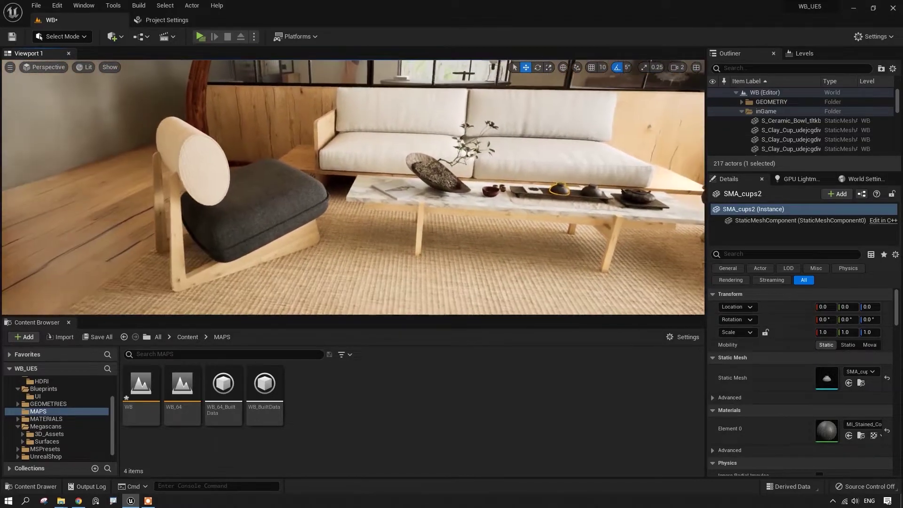
Try scaling the armchair SMA_chair1 vertically about its base pivot, and undo the scaling.
{"action": "left_click", "coordinate": [310, 189]}
{"action": "right_click_drag", "start_coordinate": [311, 189], "coordinate": [332, 209]}
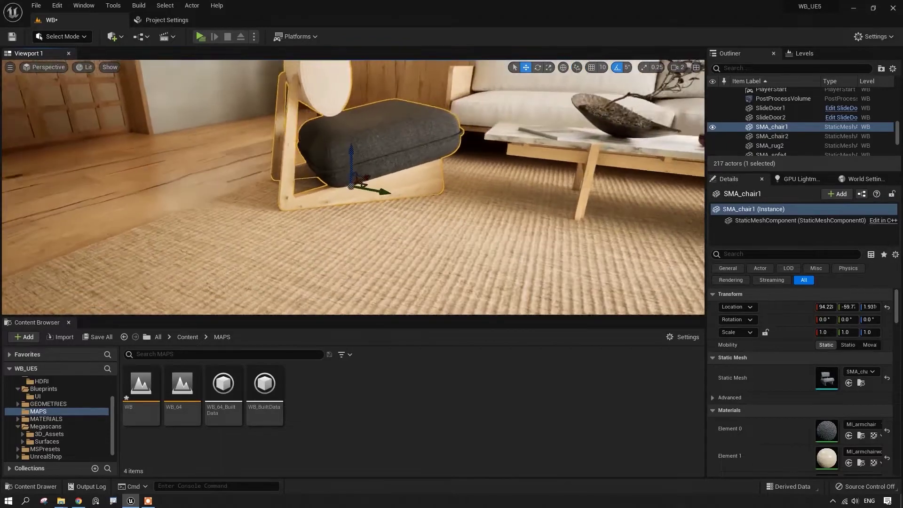
{"action": "key", "text": "r"}
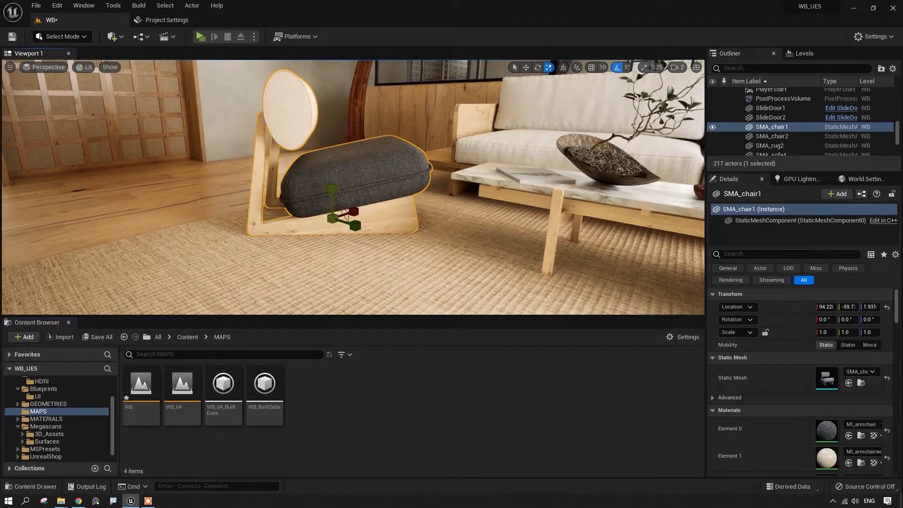
{"action": "left_click_drag", "start_coordinate": [333, 187], "coordinate": [332, 194]}
{"action": "left_click_drag", "start_coordinate": [858, 332], "coordinate": [865, 332]}
{"action": "key", "text": "ctrl+z"}
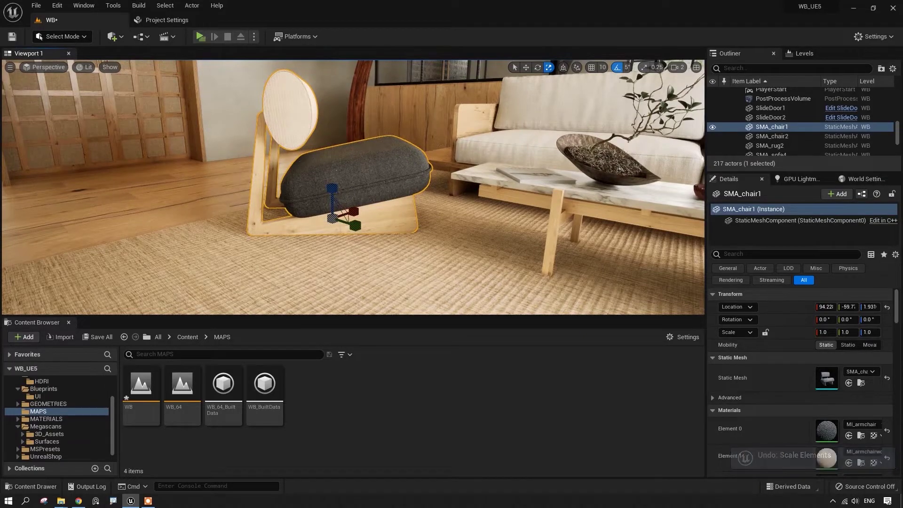
Examine the pivot positions of the marble table's frame and top and of the sofa's cushions and wooden base.
{"action": "right_click_drag", "start_coordinate": [352, 188], "coordinate": [476, 197]}
{"action": "left_click", "coordinate": [330, 167]}
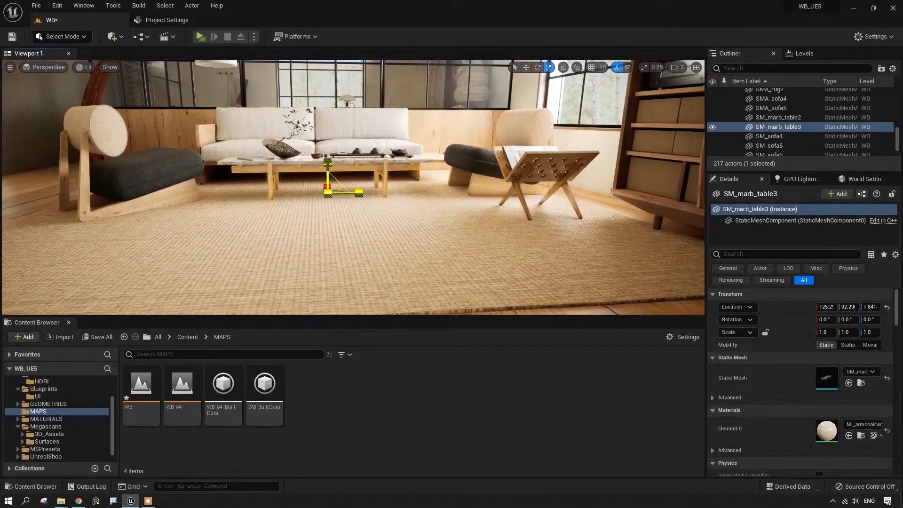
{"action": "right_click_drag", "start_coordinate": [330, 190], "coordinate": [290, 192]}
{"action": "left_click", "coordinate": [400, 176]}
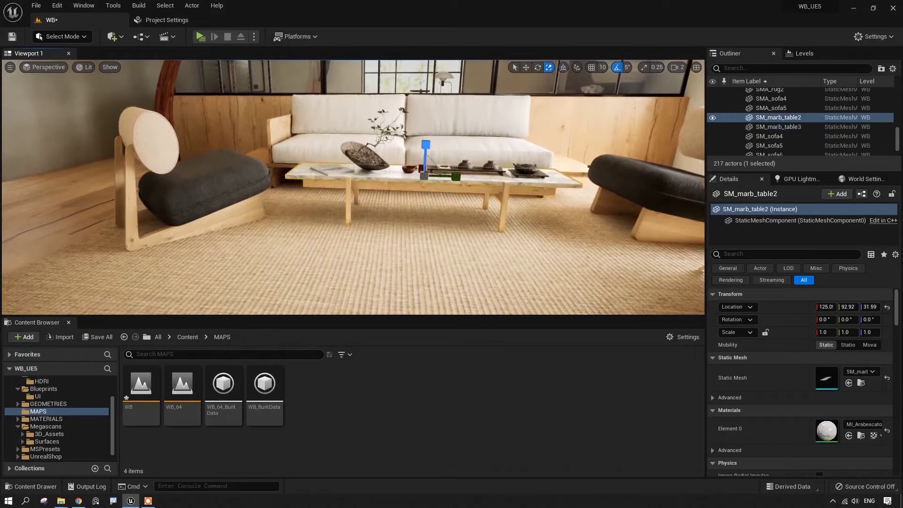
{"action": "left_click", "coordinate": [320, 163]}
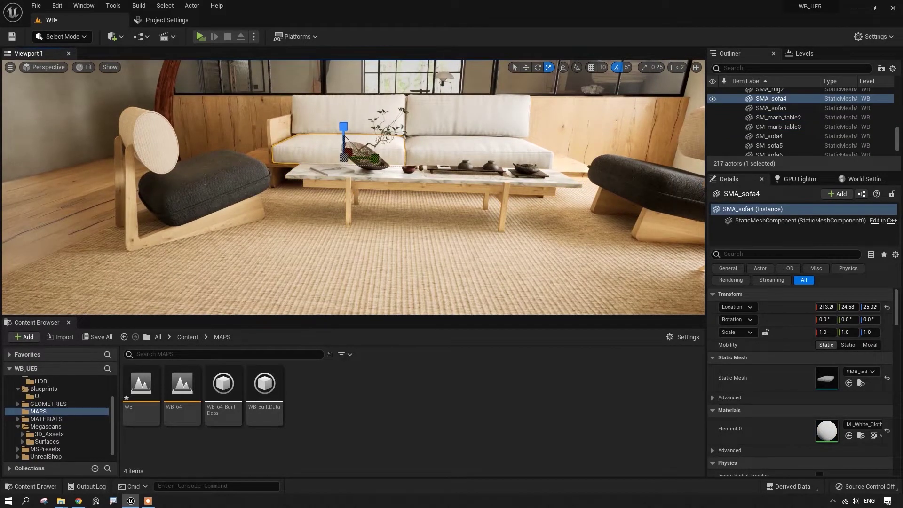
{"action": "key", "text": "f"}
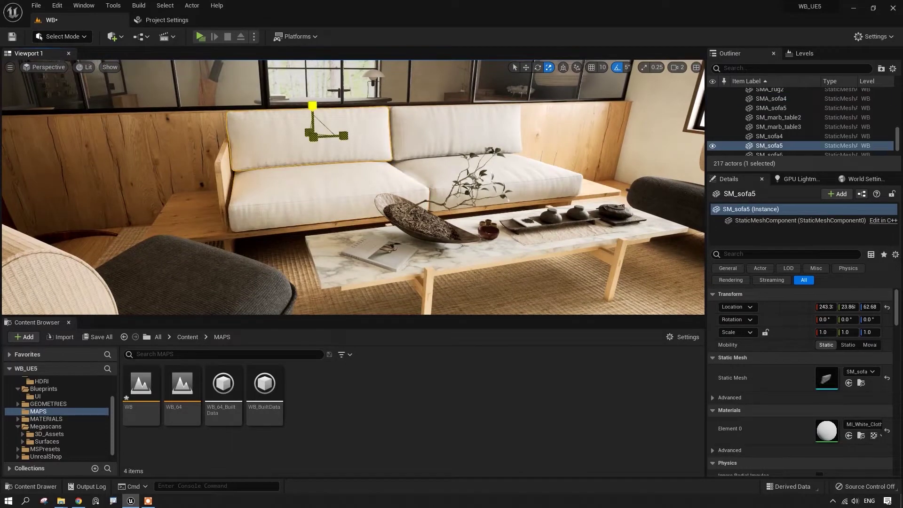
{"action": "key", "text": "w"}
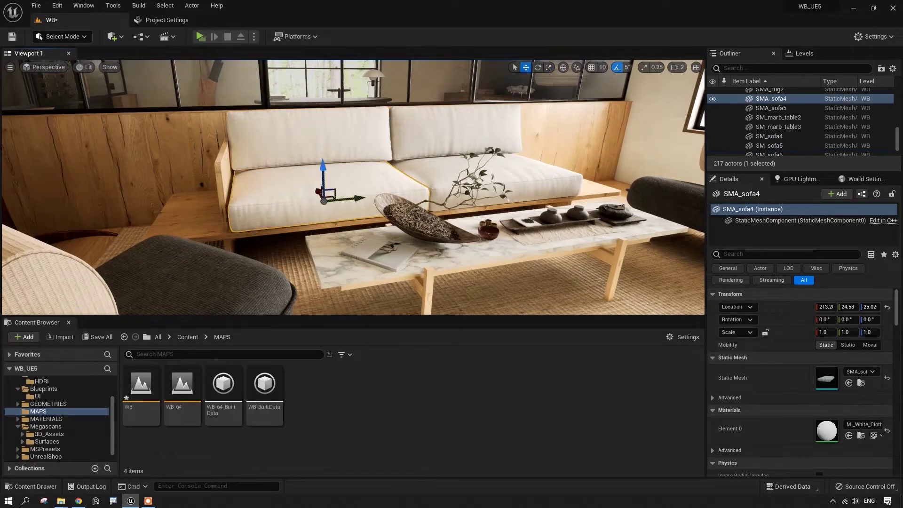
{"action": "right_click_drag", "start_coordinate": [353, 188], "coordinate": [216, 233]}
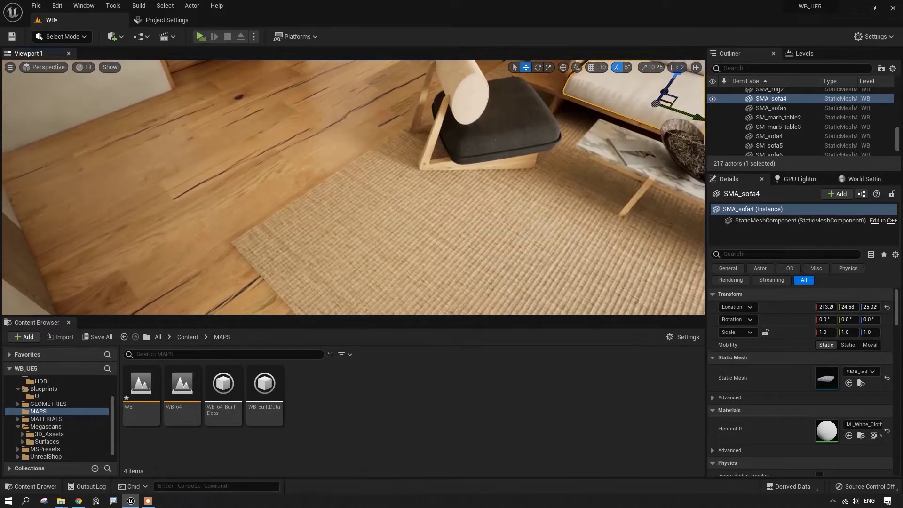
{"action": "key", "text": "f"}
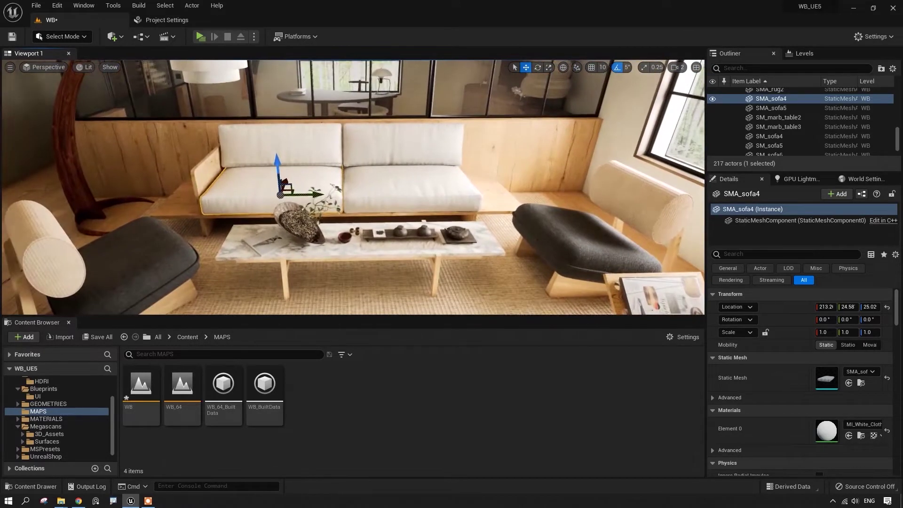
{"action": "left_click", "coordinate": [282, 144]}
{"action": "left_click", "coordinate": [206, 175]}
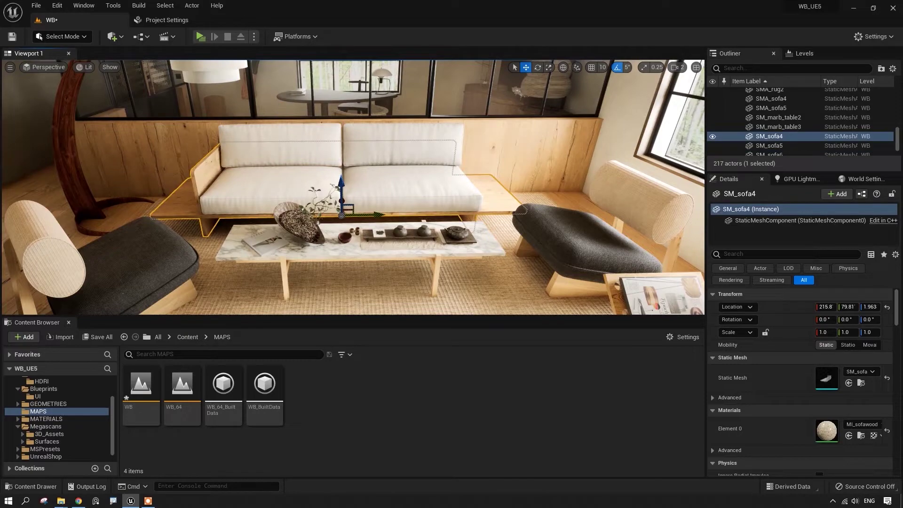
{"action": "right_click_drag", "start_coordinate": [353, 189], "coordinate": [464, 212]}
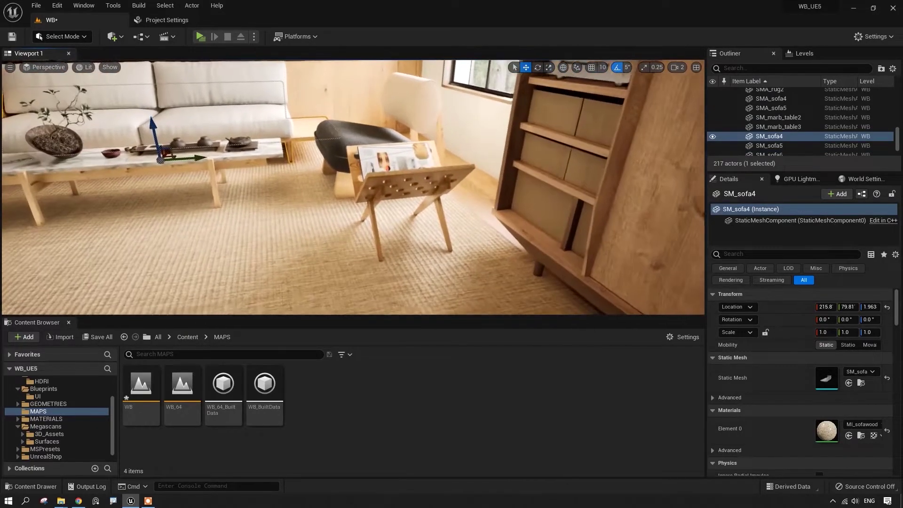
Try moving the magazine rack SM_kitepp2 by its distant pivot, and undo the move.
{"action": "left_click", "coordinate": [406, 186]}
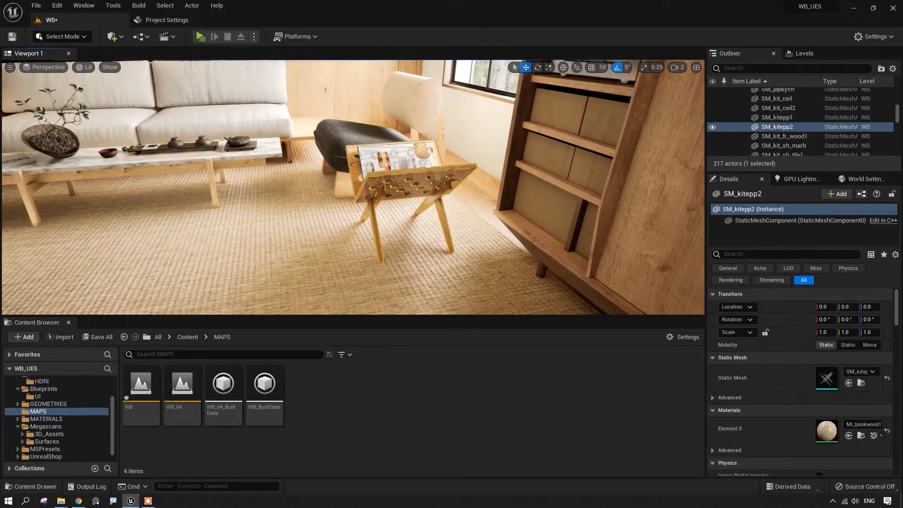
{"action": "right_click_drag", "start_coordinate": [406, 187], "coordinate": [301, 190]}
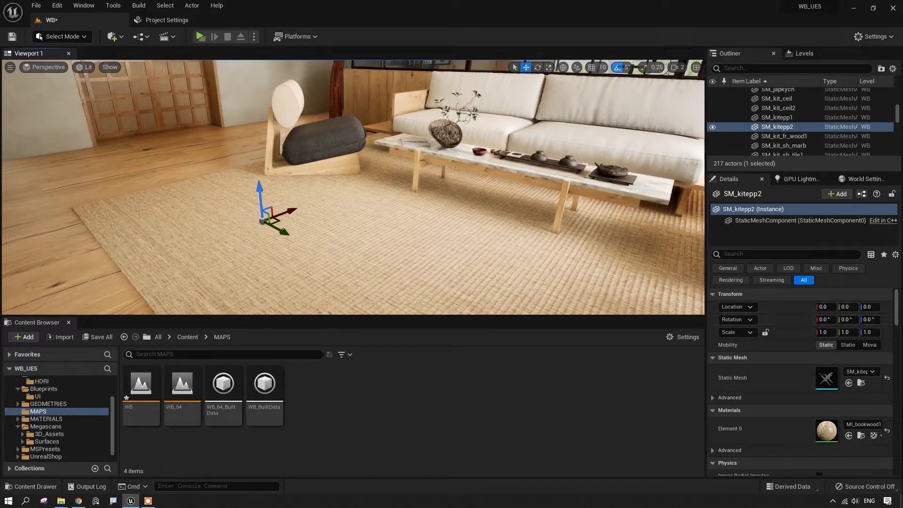
{"action": "right_click_drag", "start_coordinate": [302, 190], "coordinate": [416, 178]}
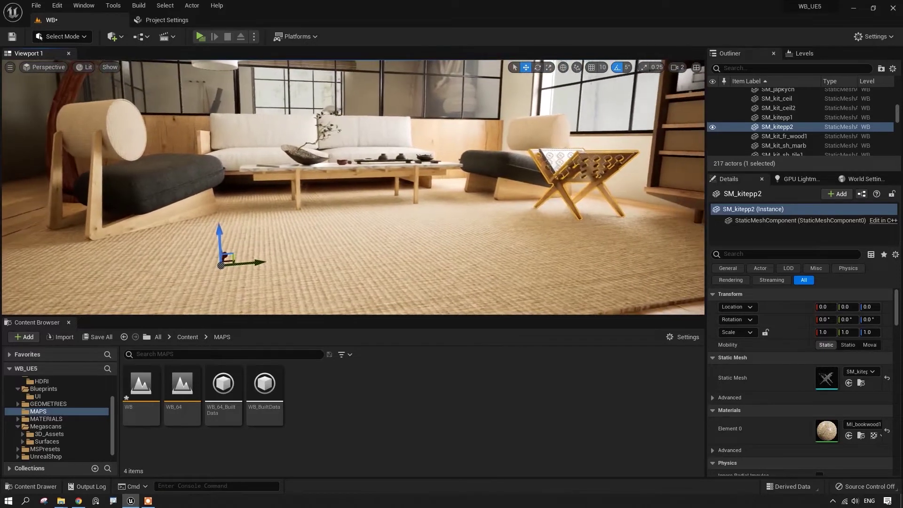
{"action": "left_click_drag", "start_coordinate": [219, 240], "coordinate": [233, 226]}
{"action": "key", "text": "ctrl+z"}
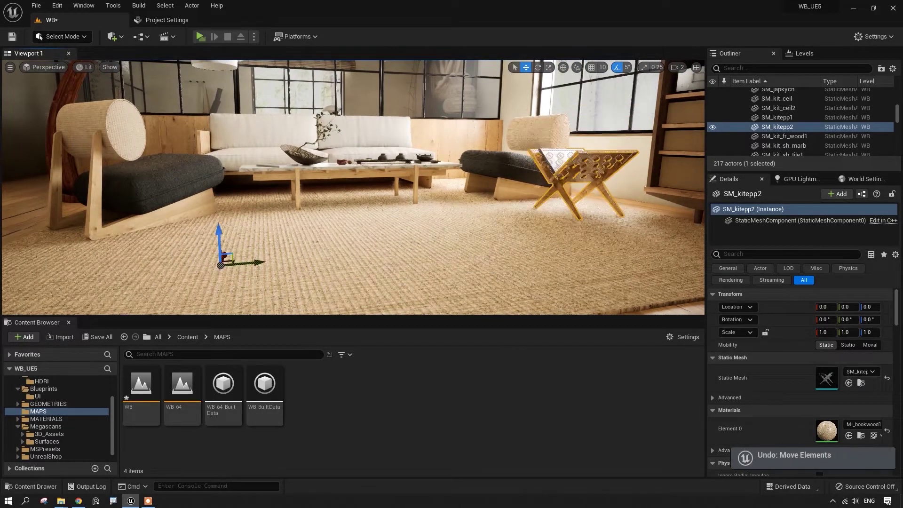
Try scaling the magazine rack to about 1.2 along Y from its distant pivot, and undo the scaling.
{"action": "key", "text": "r"}
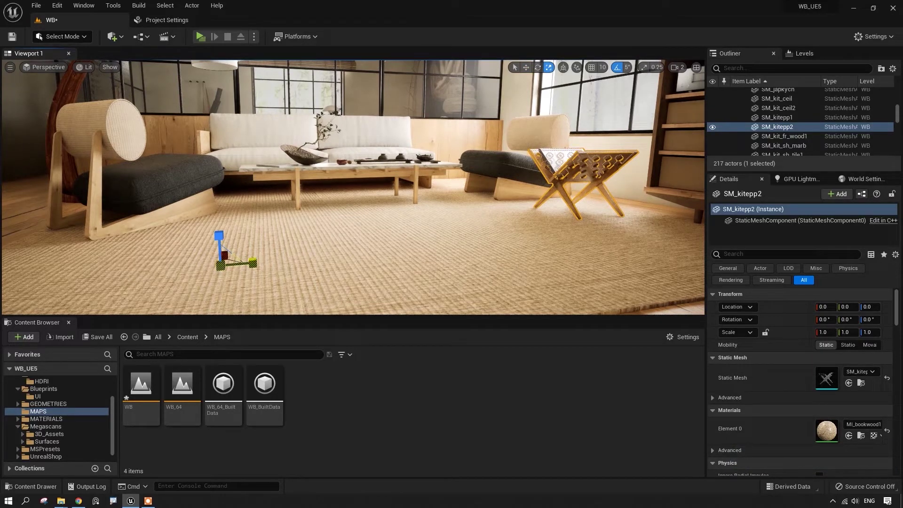
{"action": "left_click_drag", "start_coordinate": [253, 264], "coordinate": [279, 262]}
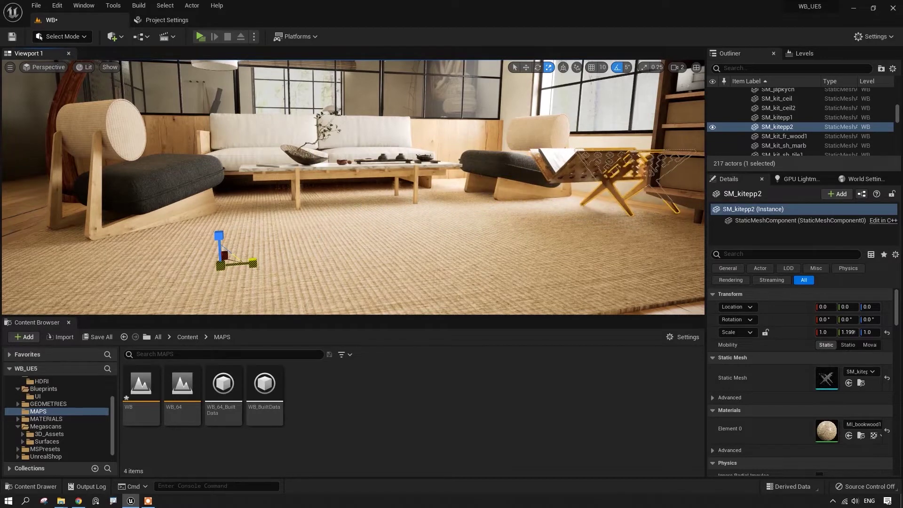
{"action": "key", "text": "ctrl+z"}
Place the magazine rack's pivot offset at the top of its front leg with Set Pivot Offset Here.
{"action": "right_click_drag", "start_coordinate": [278, 262], "coordinate": [341, 276]}
{"action": "right_click_drag", "start_coordinate": [378, 205], "coordinate": [369, 204]}
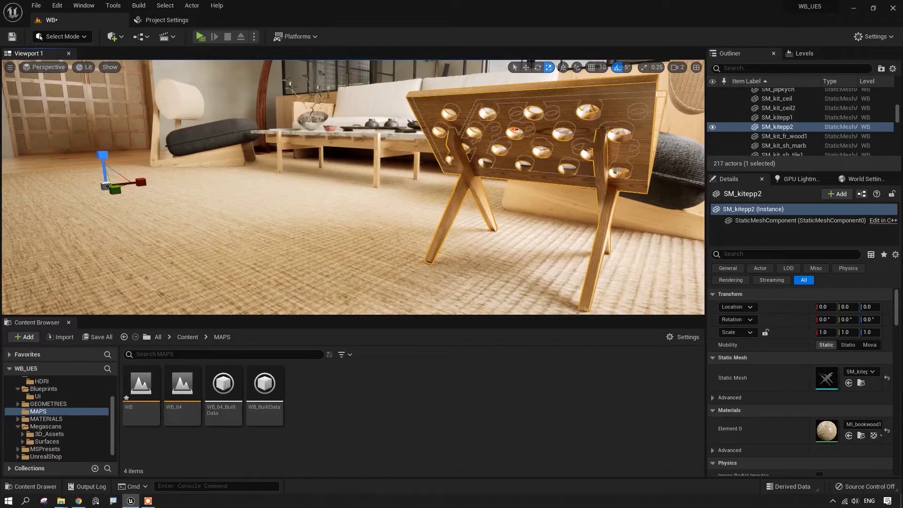
{"action": "right_click", "coordinate": [464, 190]}
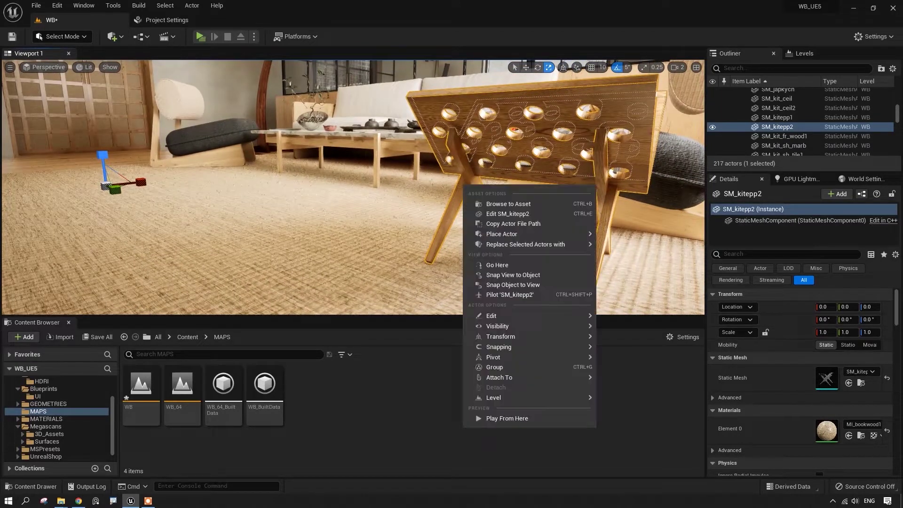
{"action": "mouse_move", "coordinate": [532, 357]}
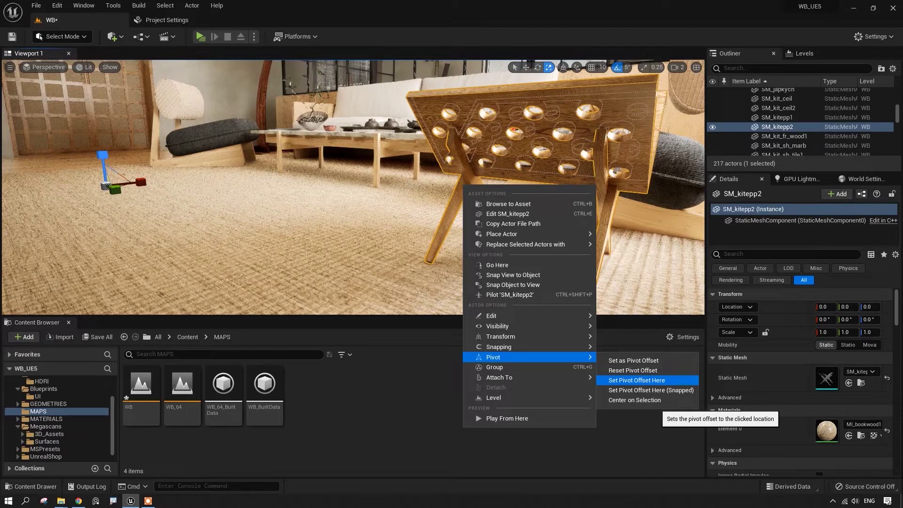
{"action": "left_click", "coordinate": [654, 380]}
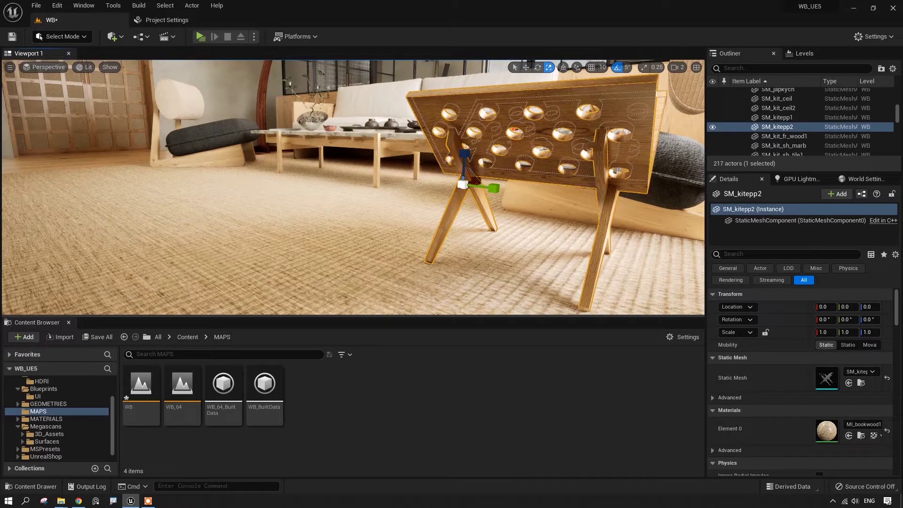
Store the magazine rack's current pivot location with Set as Pivot Offset, and check it by selecting the rug and reselecting the rack.
{"action": "right_click_drag", "start_coordinate": [353, 188], "coordinate": [329, 185]}
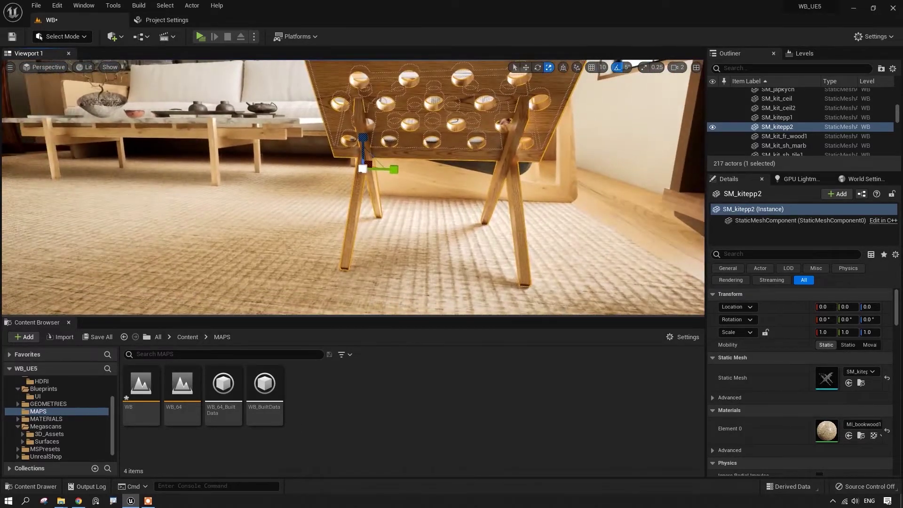
{"action": "right_click", "coordinate": [360, 176]}
{"action": "mouse_move", "coordinate": [390, 348]}
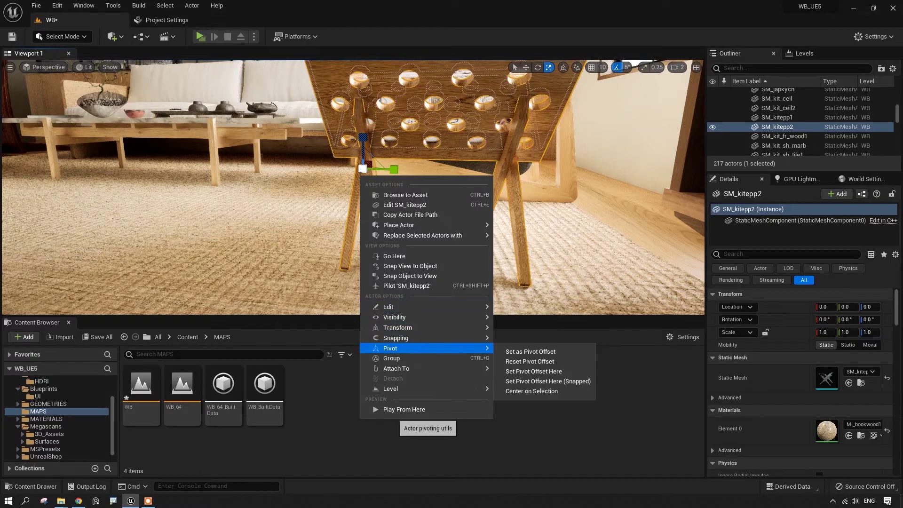
{"action": "left_click", "coordinate": [530, 352]}
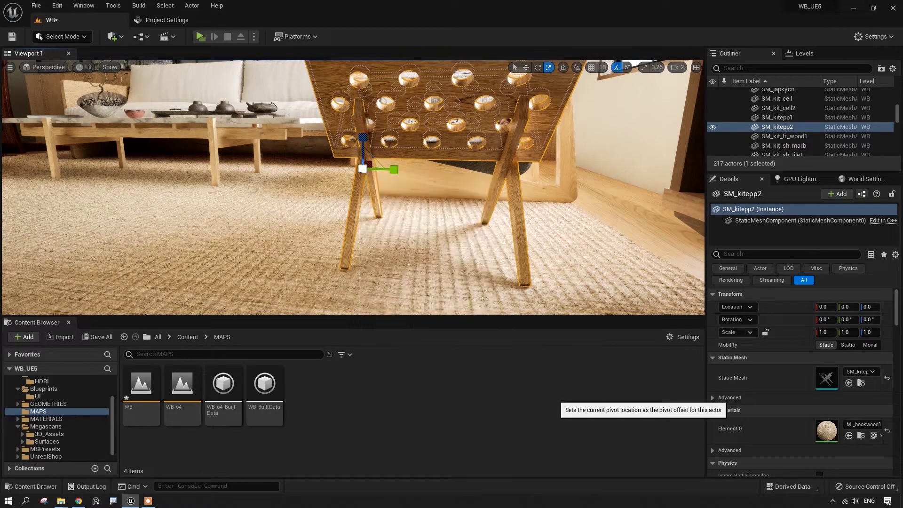
{"action": "left_click", "coordinate": [427, 268]}
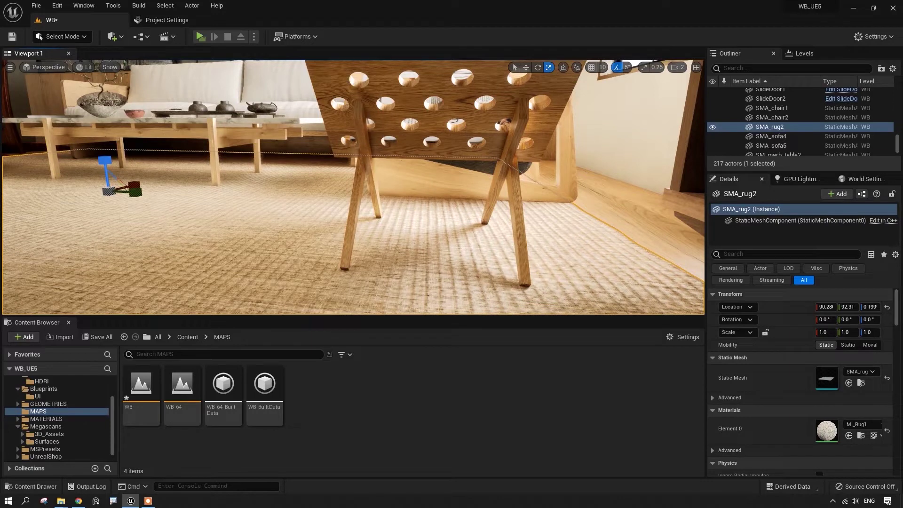
{"action": "left_click", "coordinate": [451, 152]}
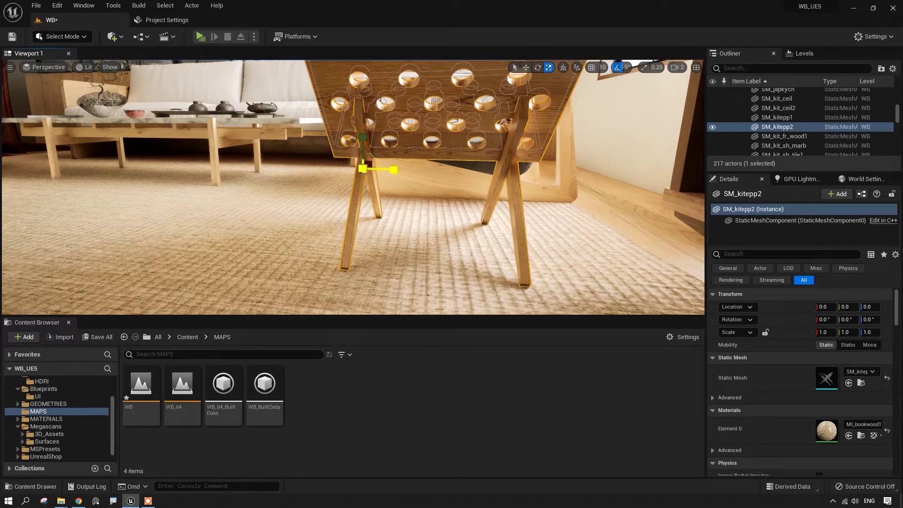
Shift the magazine rack's pivot from the front leg to the space between the legs, just above the rug.
{"action": "right_click_drag", "start_coordinate": [376, 188], "coordinate": [367, 162]}
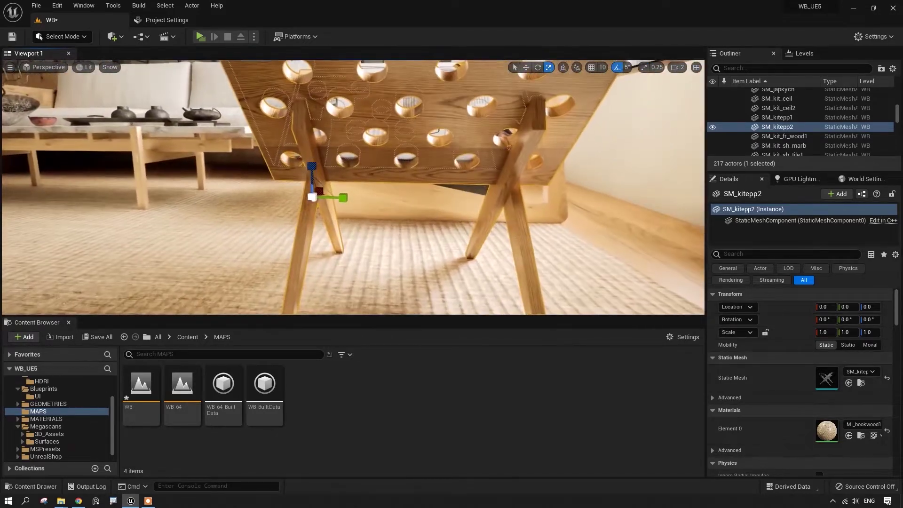
{"action": "key", "text": "w"}
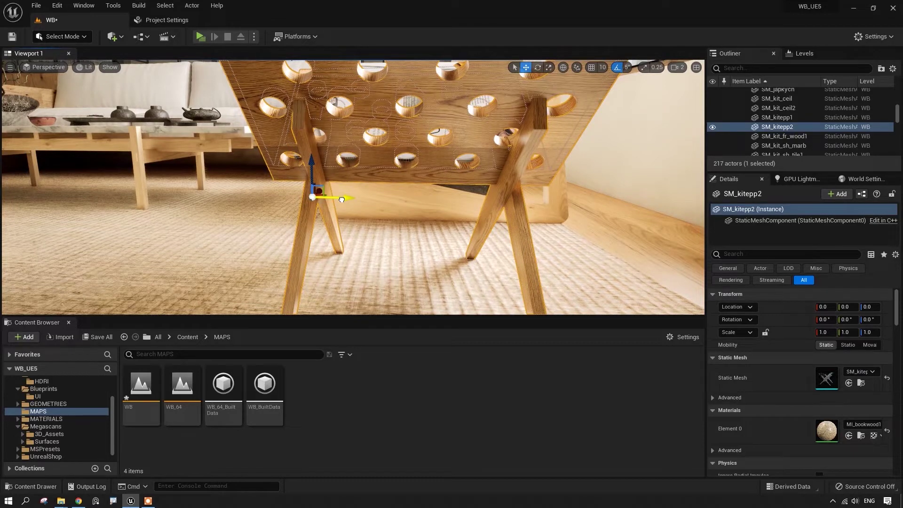
{"action": "middle_click_drag", "start_coordinate": [341, 199], "coordinate": [405, 262], "text": "alt"}
{"action": "right_click_drag", "start_coordinate": [406, 262], "coordinate": [569, 264]}
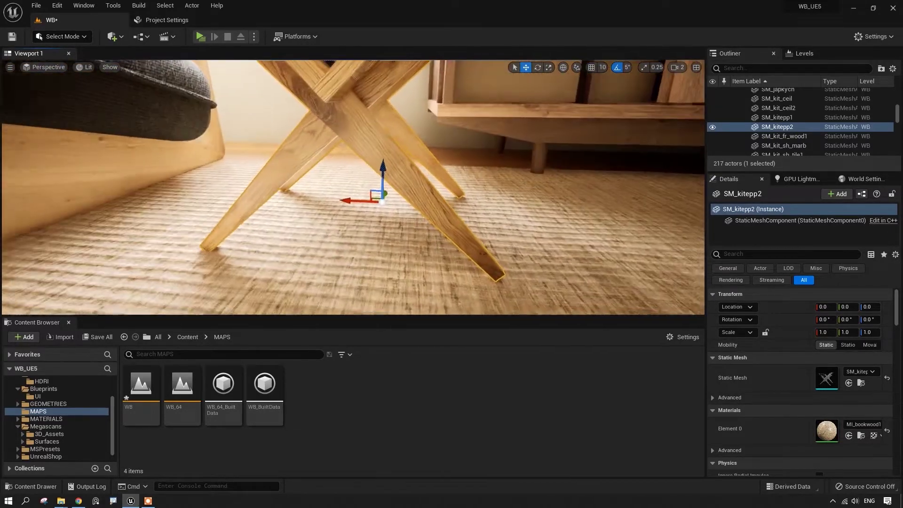
{"action": "middle_click_drag", "start_coordinate": [383, 170], "coordinate": [339, 204]}
Store the pivot between the legs with Set as Pivot Offset, and check it by selecting the rug and undoing that selection.
{"action": "right_click", "coordinate": [394, 142]}
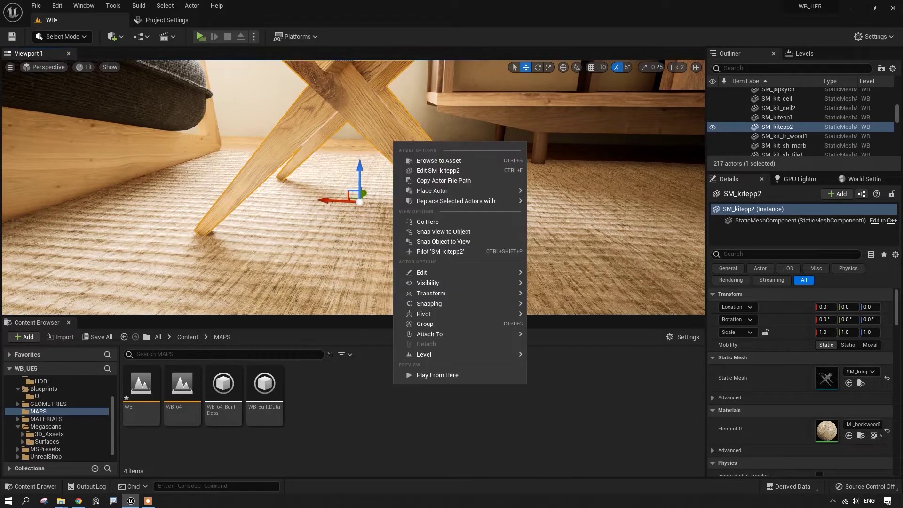
{"action": "mouse_move", "coordinate": [433, 314]}
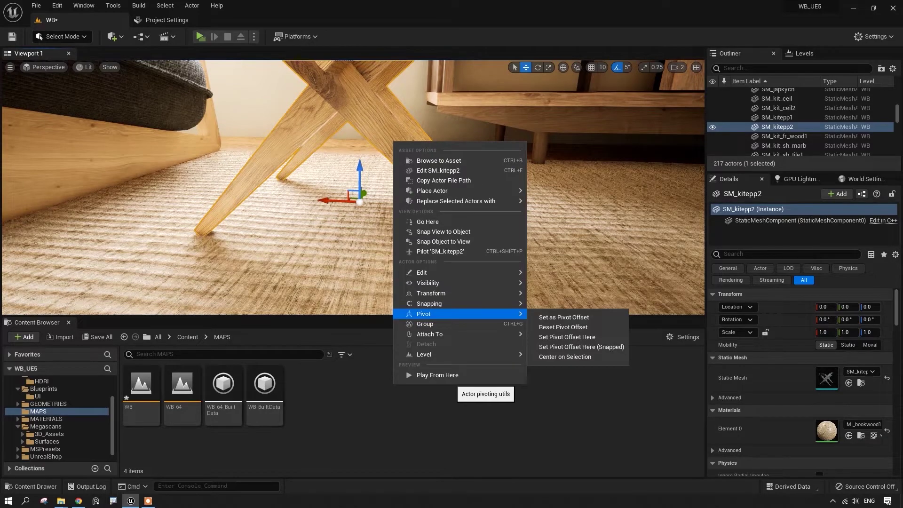
{"action": "left_click", "coordinate": [582, 318]}
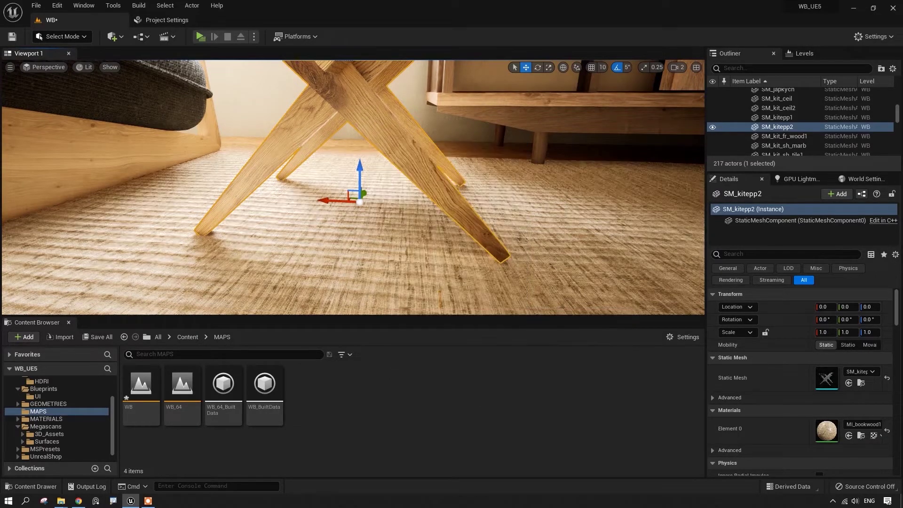
{"action": "right_click_drag", "start_coordinate": [471, 226], "coordinate": [348, 218]}
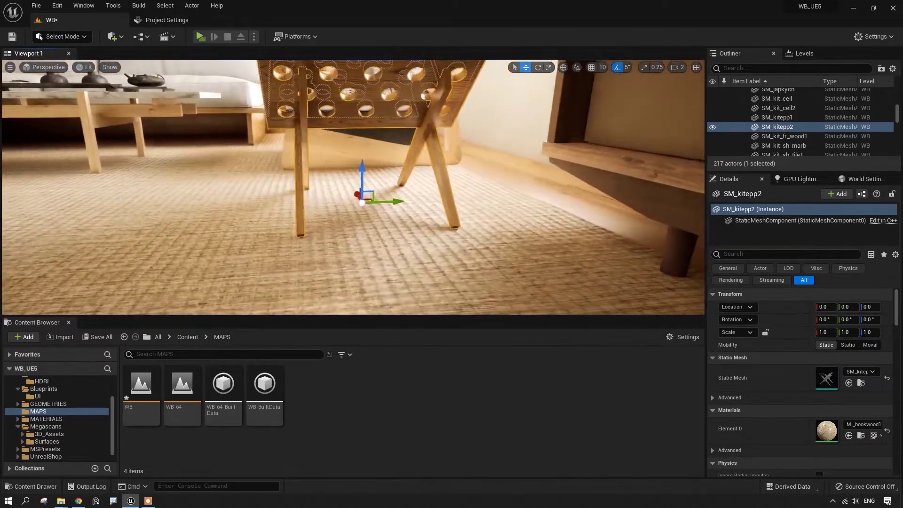
{"action": "left_click", "coordinate": [353, 235]}
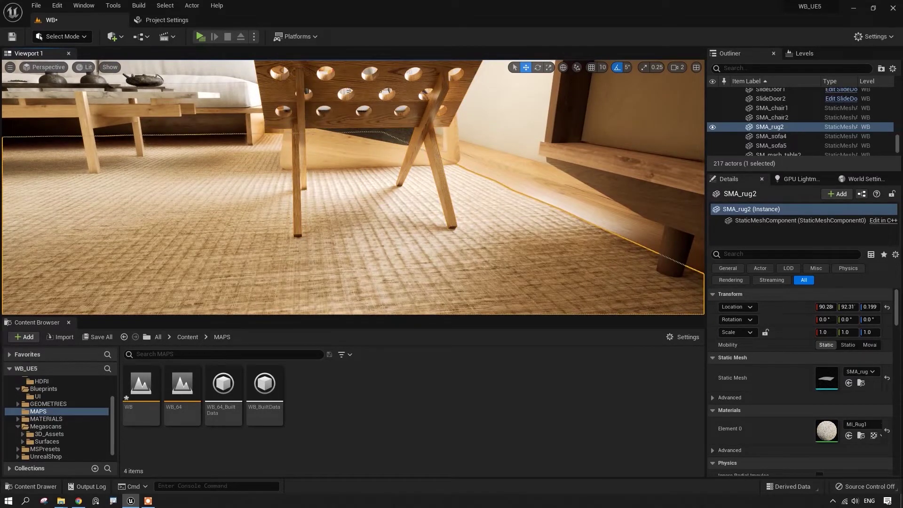
{"action": "key", "text": "ctrl+z"}
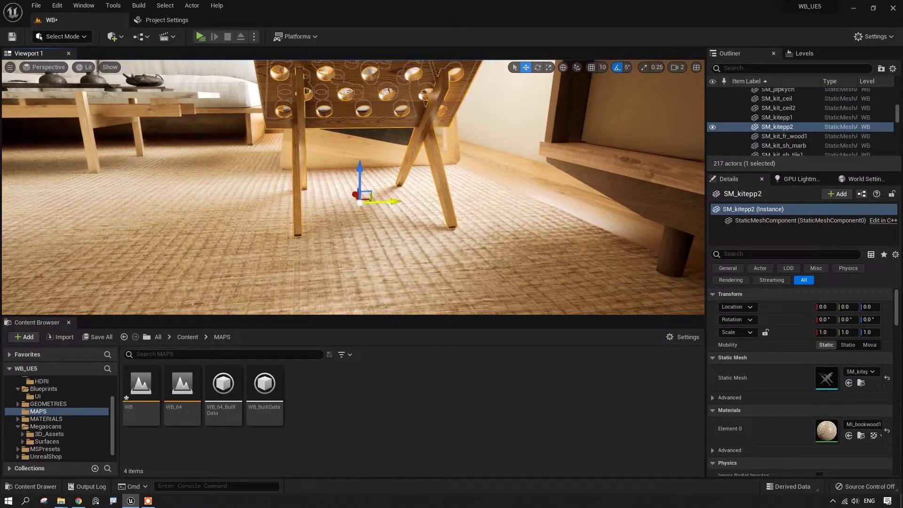
Try scaling the magazine rack along Z to about 0.43 and 1.37 from its relocated pivot, and undo the scaling.
{"action": "key", "text": "r"}
{"action": "right_click_drag", "start_coordinate": [377, 207], "coordinate": [301, 207]}
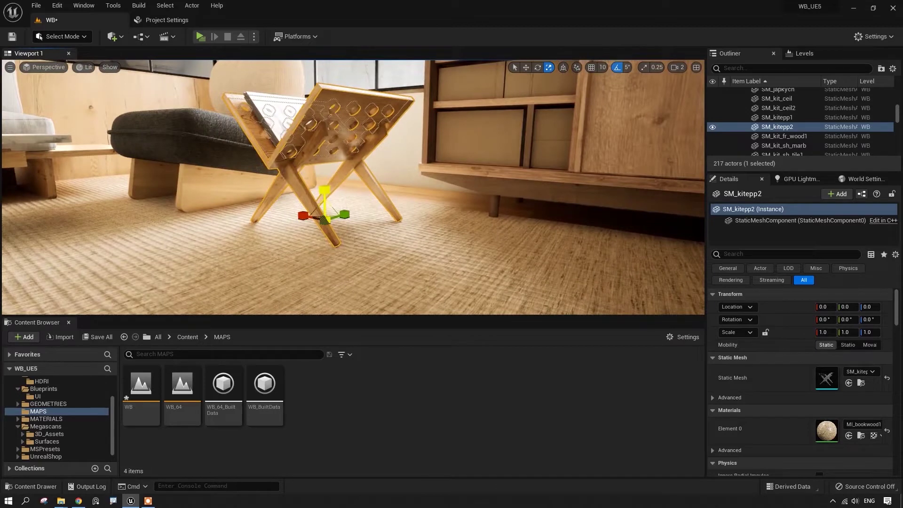
{"action": "left_click_drag", "start_coordinate": [324, 190], "coordinate": [325, 220]}
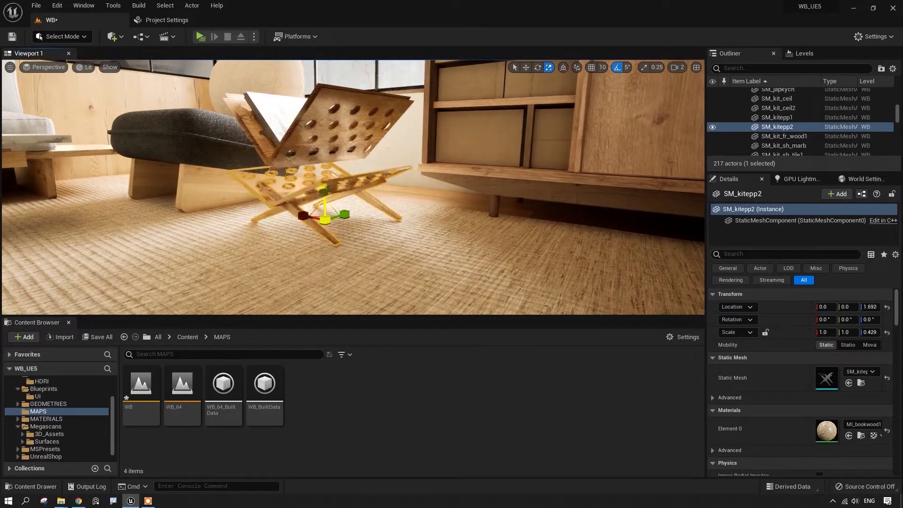
{"action": "left_click_drag", "start_coordinate": [325, 190], "coordinate": [235, 179]}
{"action": "key", "text": "ctrl+z"}
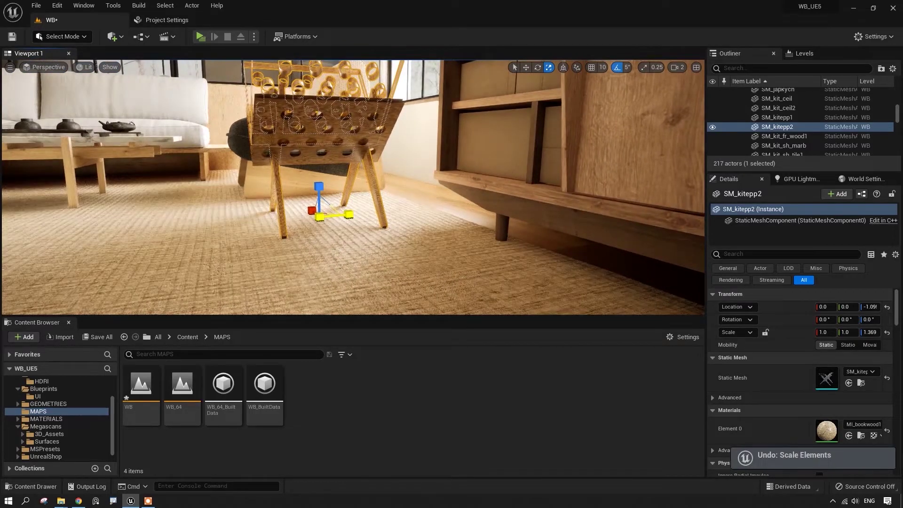
{"action": "mouse_move", "coordinate": [351, 214]}
{"action": "left_mouse_down"}
{"action": "mouse_move", "coordinate": [332, 216]}
{"action": "mouse_move", "coordinate": [350, 215]}
{"action": "mouse_move", "coordinate": [339, 216]}
{"action": "left_mouse_up"}
{"action": "key", "text": "ctrl+z"}
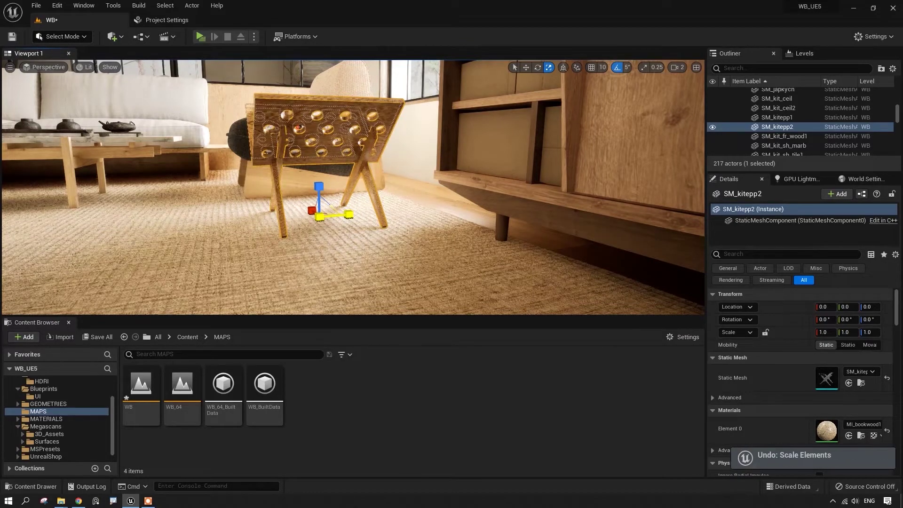
{"action": "right_click_drag", "start_coordinate": [330, 221], "coordinate": [315, 273]}
{"action": "right_click_drag", "start_coordinate": [352, 197], "coordinate": [355, 202]}
{"action": "key", "text": "w"}
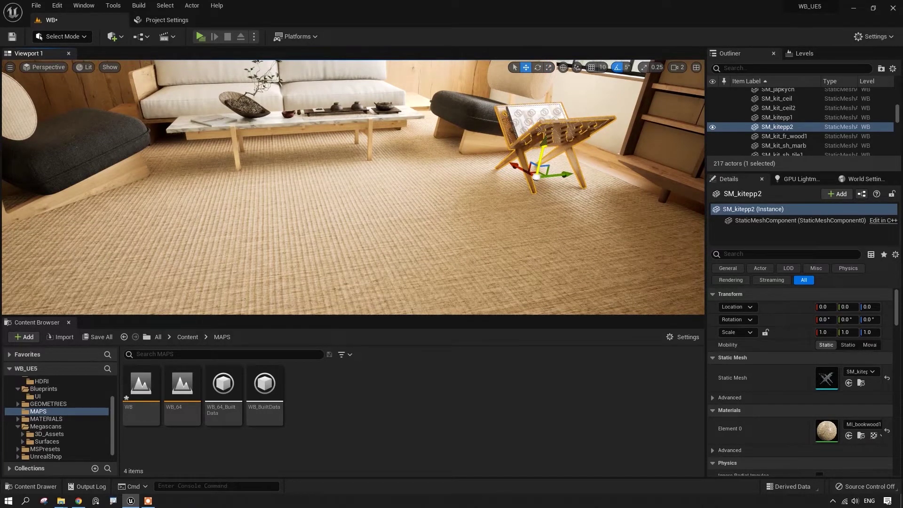
{"action": "right_click_drag", "start_coordinate": [353, 198], "coordinate": [340, 150]}
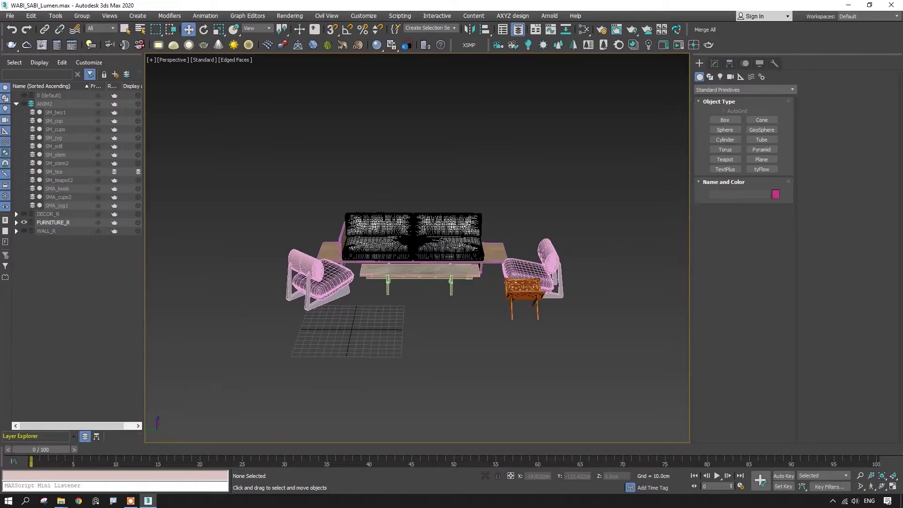
In 3ds Max, examine the pivot positions of the armchair, marble tabletop and sofa seat cushion by selecting each one.
{"action": "scroll", "coordinate": [345, 279], "scroll_direction": "up", "scroll_amount": 5}
{"action": "left_click", "coordinate": [329, 283]}
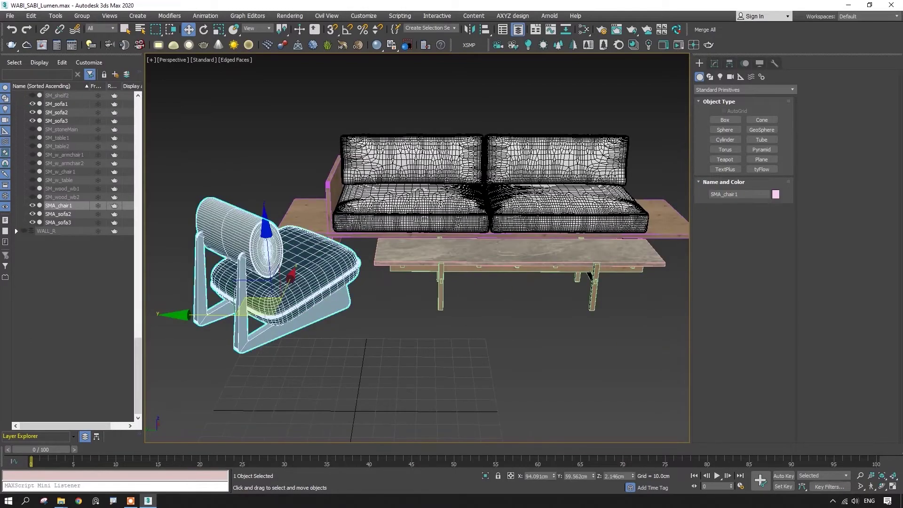
{"action": "middle_click_drag", "start_coordinate": [329, 282], "coordinate": [336, 244], "text": "alt"}
{"action": "scroll", "coordinate": [228, 313], "scroll_direction": "up", "scroll_amount": 4}
{"action": "scroll", "coordinate": [228, 313], "scroll_direction": "down", "scroll_amount": 2}
{"action": "middle_click_drag", "start_coordinate": [228, 312], "coordinate": [259, 287], "text": "alt"}
{"action": "left_click", "coordinate": [424, 229]}
{"action": "left_click", "coordinate": [472, 240]}
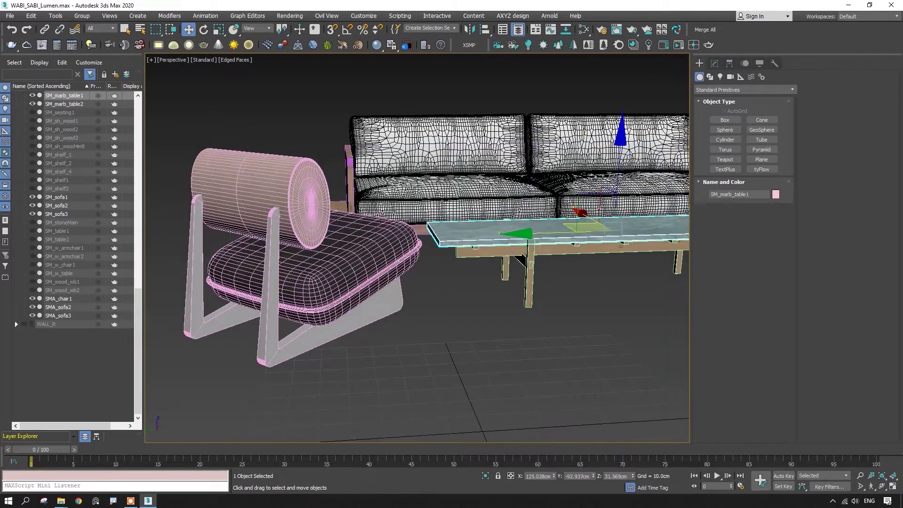
{"action": "left_click", "coordinate": [482, 251]}
{"action": "middle_click_drag", "start_coordinate": [482, 251], "coordinate": [407, 289], "text": "alt"}
{"action": "left_click", "coordinate": [350, 189]}
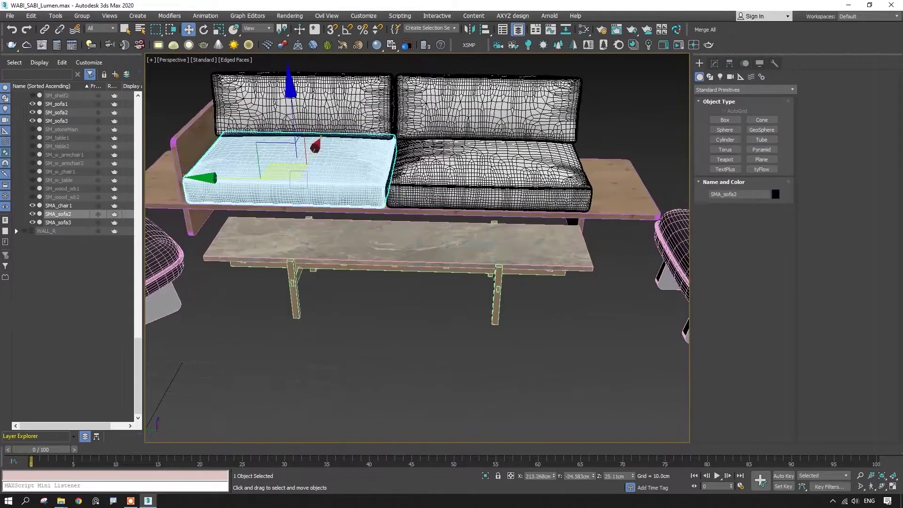
{"action": "middle_click_drag", "start_coordinate": [351, 189], "coordinate": [417, 207]}
Select the marble tabletop SM_marb_table1 and isolate it from the other furniture.
{"action": "left_click", "coordinate": [382, 308]}
{"action": "mouse_move", "coordinate": [416, 207]}
{"action": "middle_mouse_down", "text": "alt"}
{"action": "mouse_move", "coordinate": [405, 209]}
{"action": "mouse_move", "coordinate": [430, 213]}
{"action": "middle_mouse_up", "text": "alt"}
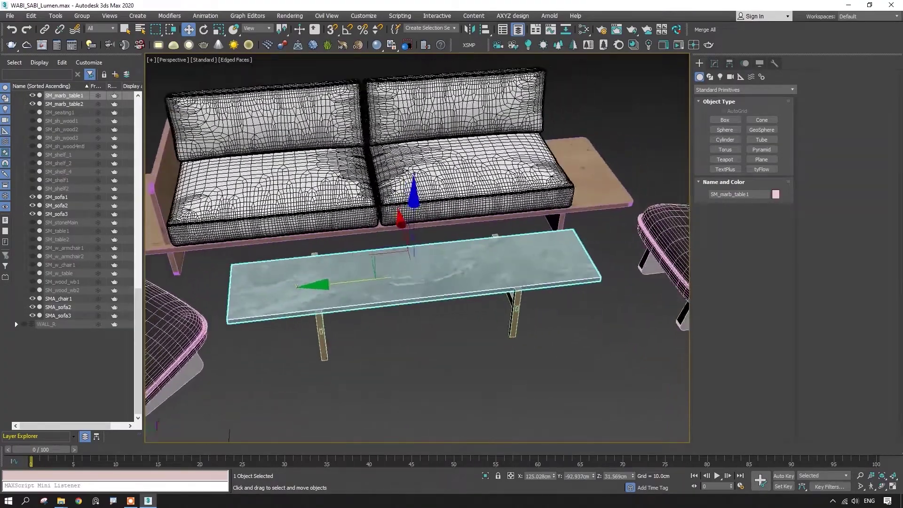
{"action": "middle_click_drag", "start_coordinate": [392, 263], "coordinate": [393, 254], "text": "alt"}
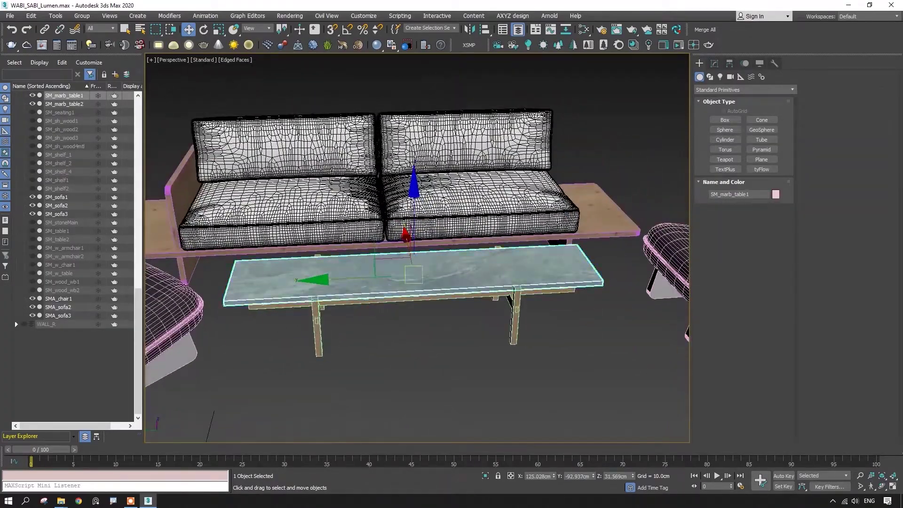
{"action": "middle_click_drag", "start_coordinate": [463, 230], "coordinate": [464, 200], "text": "alt"}
{"action": "scroll", "coordinate": [443, 250], "scroll_direction": "up", "scroll_amount": 7}
{"action": "scroll", "coordinate": [442, 250], "scroll_direction": "down", "scroll_amount": 7}
{"action": "key", "text": "alt+q"}
Examine where the pivot sits on the marble tabletop in the front and left views.
{"action": "scroll", "coordinate": [461, 207], "scroll_direction": "up", "scroll_amount": 5}
{"action": "key", "text": "alt+w"}
{"action": "middle_click", "coordinate": [493, 193]}
{"action": "key", "text": "alt+w"}
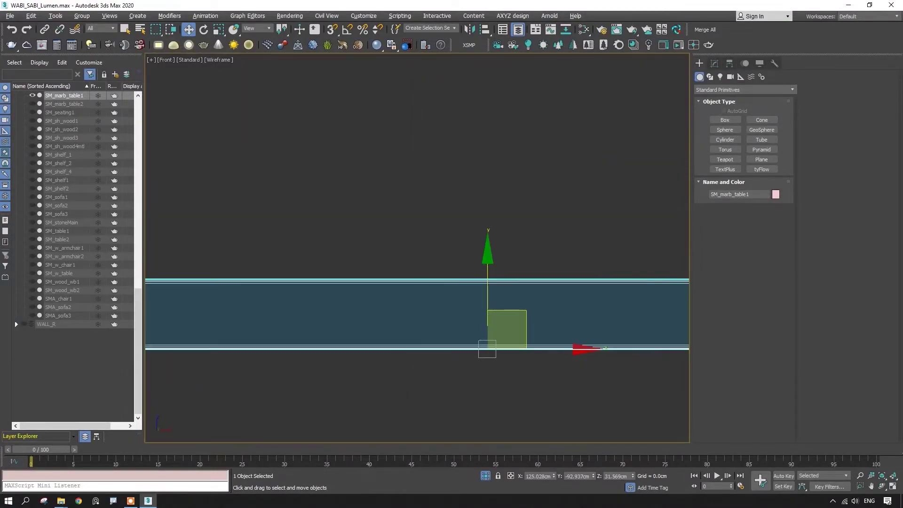
{"action": "scroll", "coordinate": [449, 290], "scroll_direction": "down", "scroll_amount": 4}
{"action": "scroll", "coordinate": [449, 290], "scroll_direction": "up", "scroll_amount": 2}
{"action": "key", "text": "alt+w"}
{"action": "middle_click", "coordinate": [399, 282]}
{"action": "key", "text": "alt+w"}
{"action": "scroll", "coordinate": [414, 263], "scroll_direction": "down", "scroll_amount": 8}
{"action": "scroll", "coordinate": [419, 259], "scroll_direction": "up", "scroll_amount": 6}
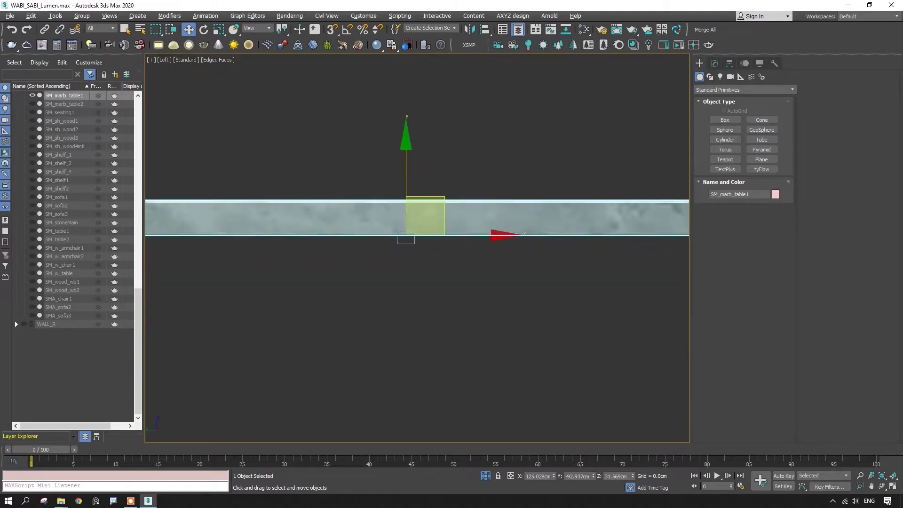
{"action": "scroll", "coordinate": [408, 239], "scroll_direction": "up", "scroll_amount": 3}
In the perspective view, use Affect Pivot Only to move the tabletop's pivot along Y to its short end, at about -2.36 cm.
{"action": "key", "text": "p"}
{"action": "scroll", "coordinate": [408, 240], "scroll_direction": "down", "scroll_amount": 4}
{"action": "middle_click_drag", "start_coordinate": [408, 240], "coordinate": [513, 243], "text": "alt"}
{"action": "scroll", "coordinate": [410, 241], "scroll_direction": "up", "scroll_amount": 4}
{"action": "left_click", "coordinate": [729, 63]}
{"action": "left_click", "coordinate": [744, 128]}
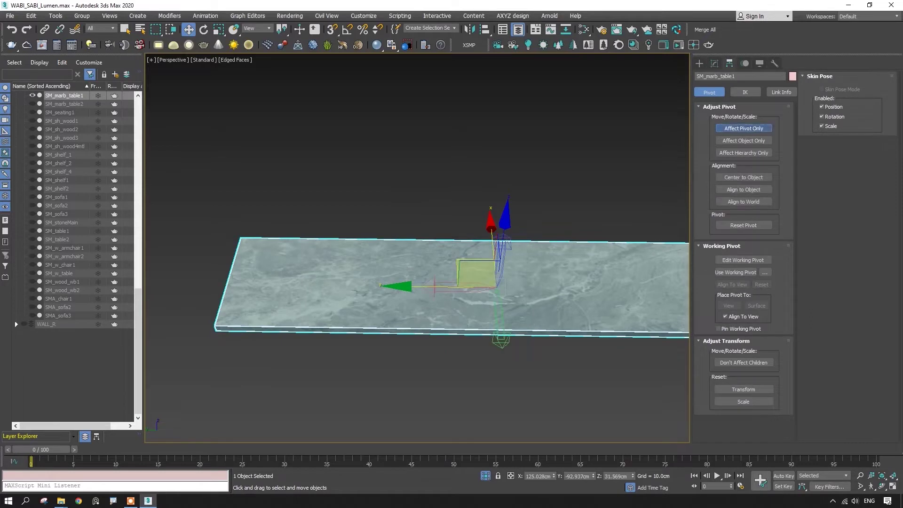
{"action": "left_click_drag", "start_coordinate": [442, 286], "coordinate": [173, 283]}
{"action": "left_click_drag", "start_coordinate": [292, 282], "coordinate": [365, 268], "text": "alt"}
{"action": "left_click", "coordinate": [744, 128]}
Examine the pivot at the tabletop's short end from several angles.
{"action": "scroll", "coordinate": [418, 248], "scroll_direction": "down", "scroll_amount": 5}
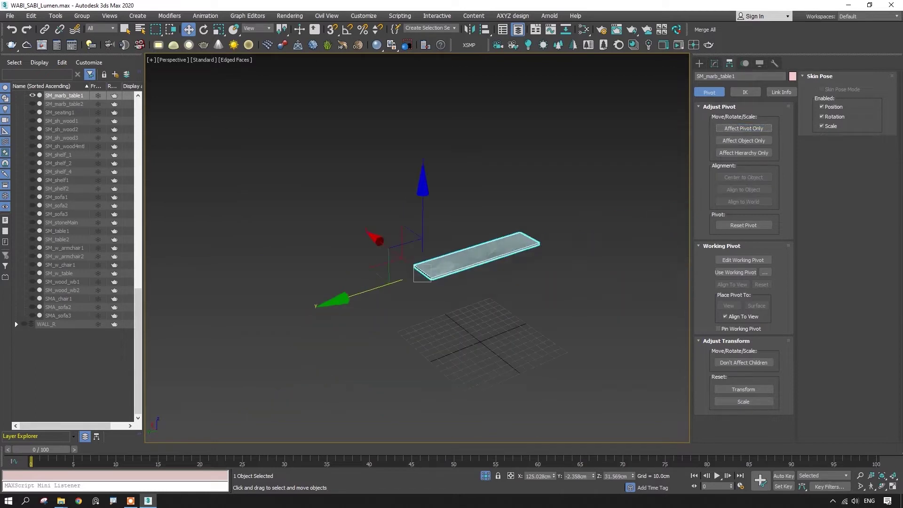
{"action": "middle_click_drag", "start_coordinate": [442, 254], "coordinate": [371, 271], "text": "alt"}
{"action": "scroll", "coordinate": [417, 248], "scroll_direction": "up", "scroll_amount": 2}
{"action": "middle_click_drag", "start_coordinate": [465, 313], "coordinate": [425, 330]}
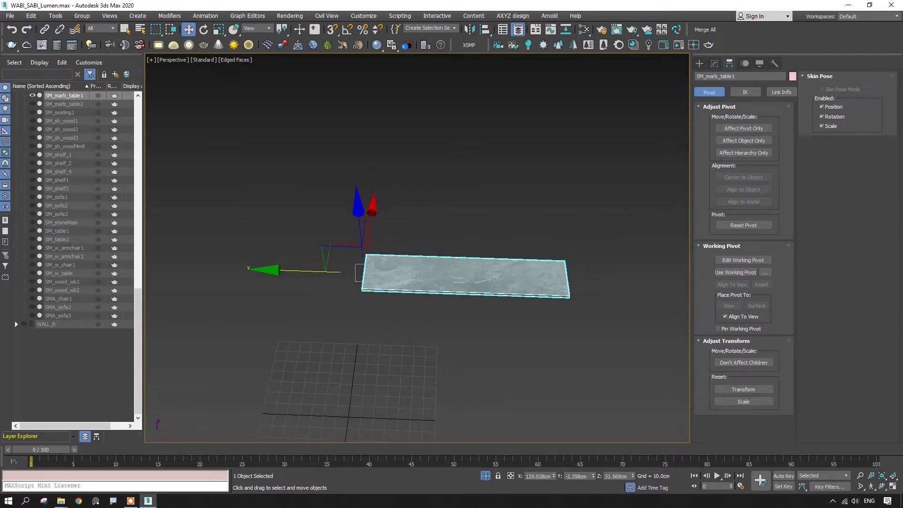
{"action": "middle_click_drag", "start_coordinate": [386, 270], "coordinate": [379, 278], "text": "alt"}
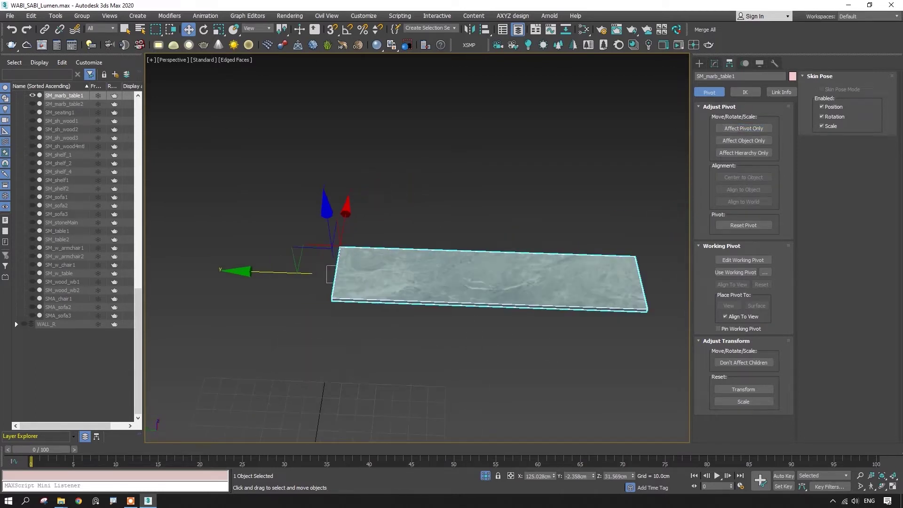
{"action": "scroll", "coordinate": [414, 339], "scroll_direction": "down", "scroll_amount": 3}
{"action": "scroll", "coordinate": [414, 339], "scroll_direction": "up", "scroll_amount": 3}
{"action": "middle_click_drag", "start_coordinate": [414, 339], "coordinate": [366, 329]}
{"action": "middle_click_drag", "start_coordinate": [366, 329], "coordinate": [393, 330], "text": "alt"}
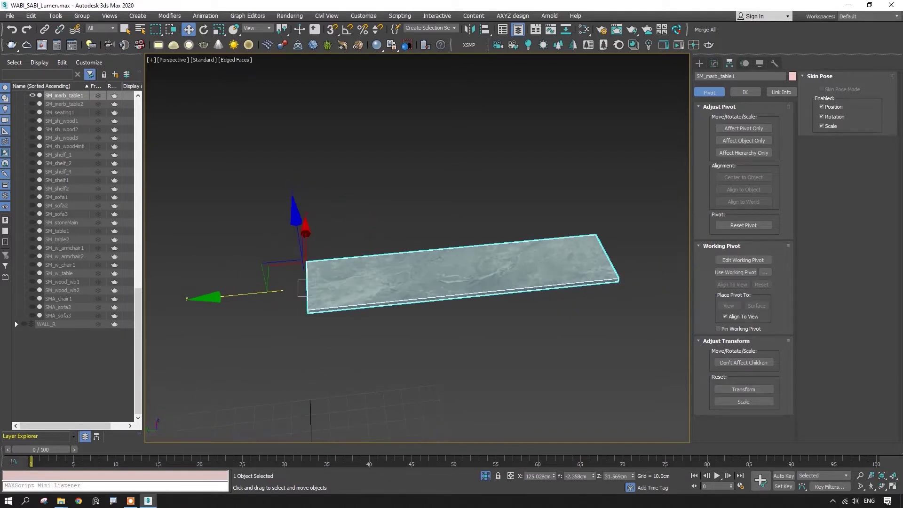
Scrub the timeline to frame 82, enable Auto Key, and return to frame 0.
{"action": "left_click_drag", "start_coordinate": [41, 450], "coordinate": [713, 450]}
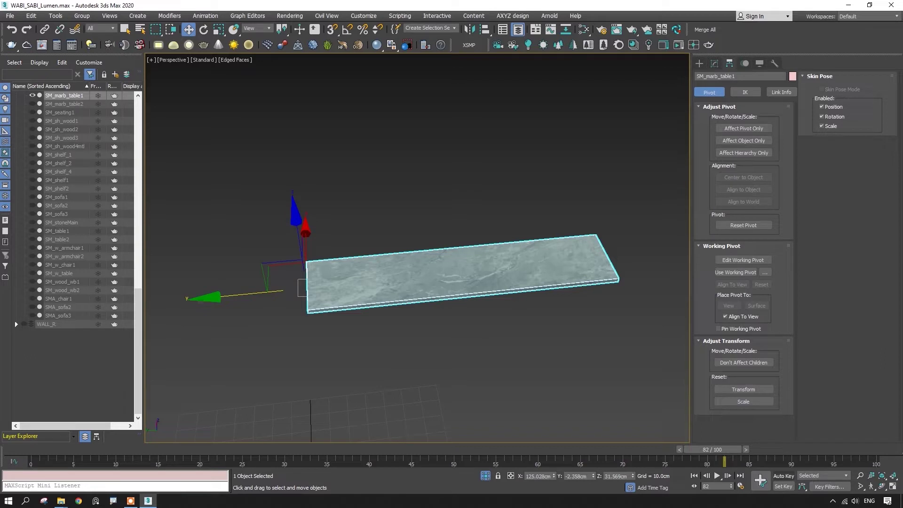
{"action": "key", "text": "n"}
{"action": "left_click_drag", "start_coordinate": [713, 450], "coordinate": [41, 449]}
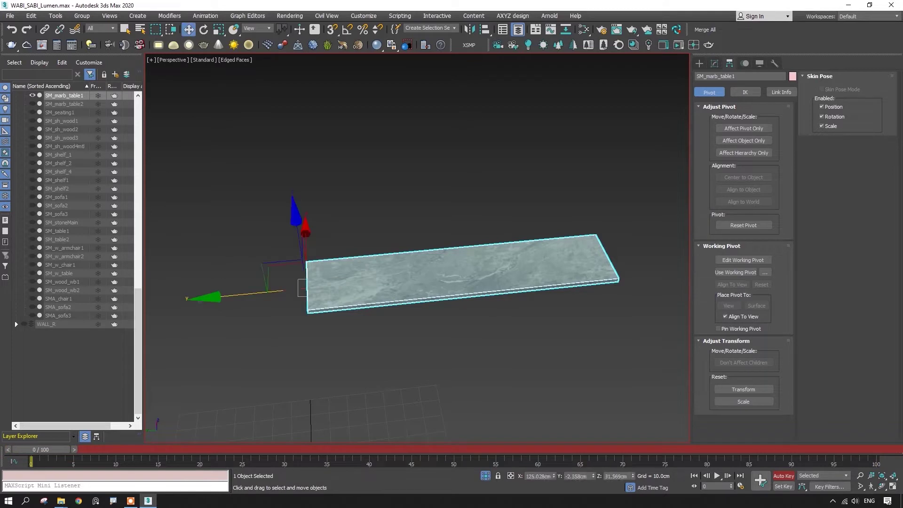
Key the marble tabletop's uniform scale as 0 at frame 0, undoing a trial scaling first.
{"action": "key", "text": "r"}
{"action": "left_click_drag", "start_coordinate": [284, 291], "coordinate": [284, 313]}
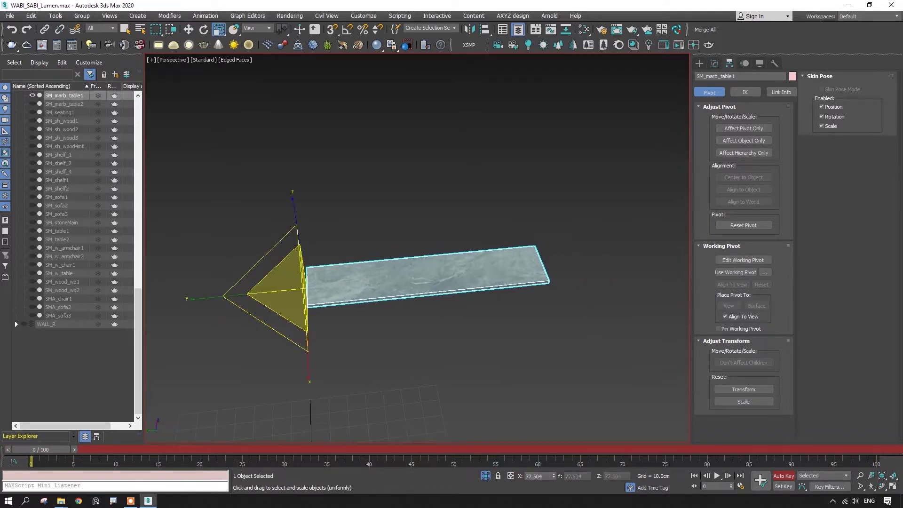
{"action": "key", "text": "ctrl+z"}
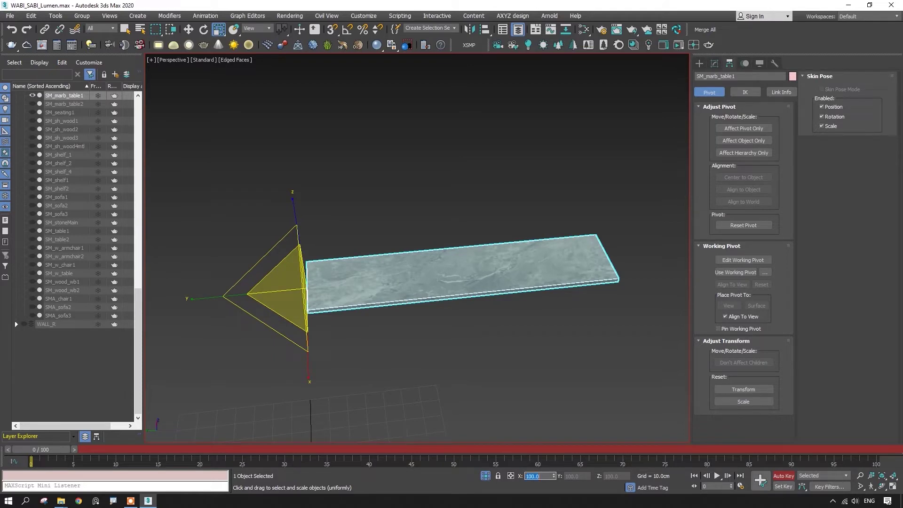
{"action": "type", "text": "0"}
{"action": "key", "text": "Return"}
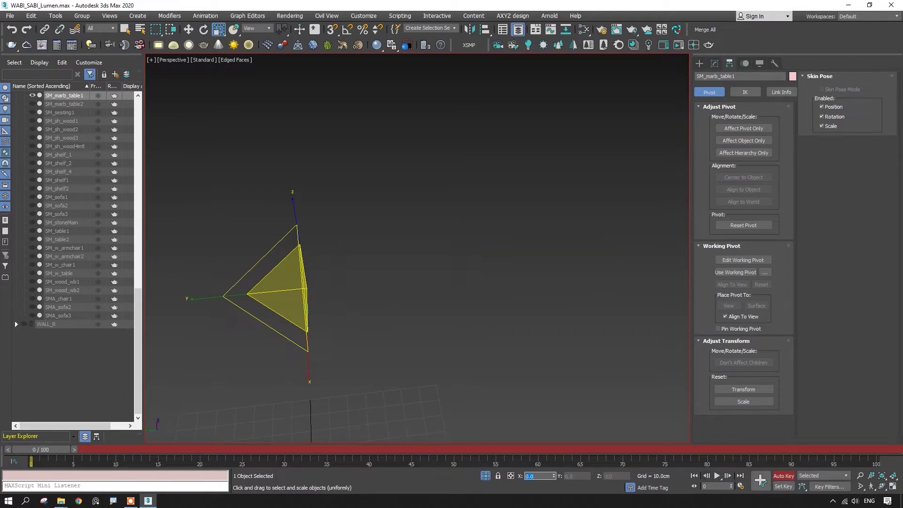
Move to frame 100 and key the marble tabletop's uniform scale as 100.
{"action": "key", "text": "slash"}
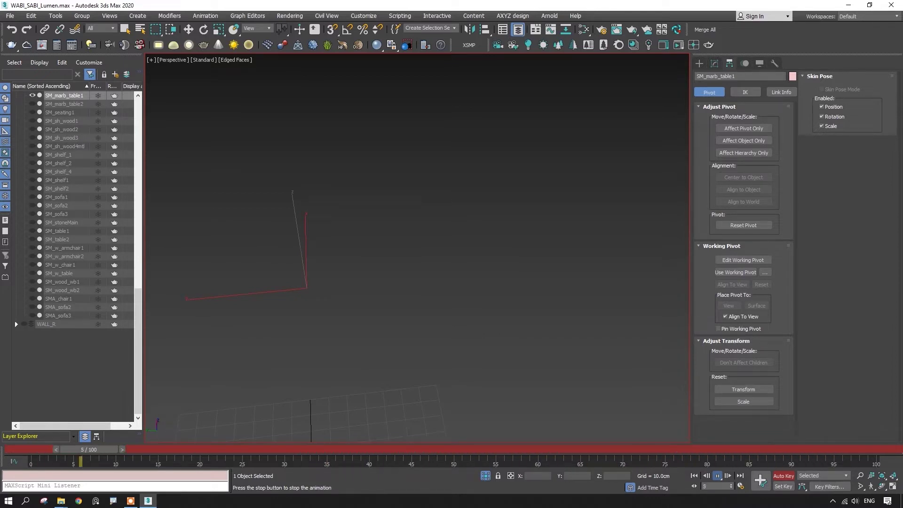
{"action": "left_click_drag", "start_coordinate": [138, 450], "coordinate": [863, 449]}
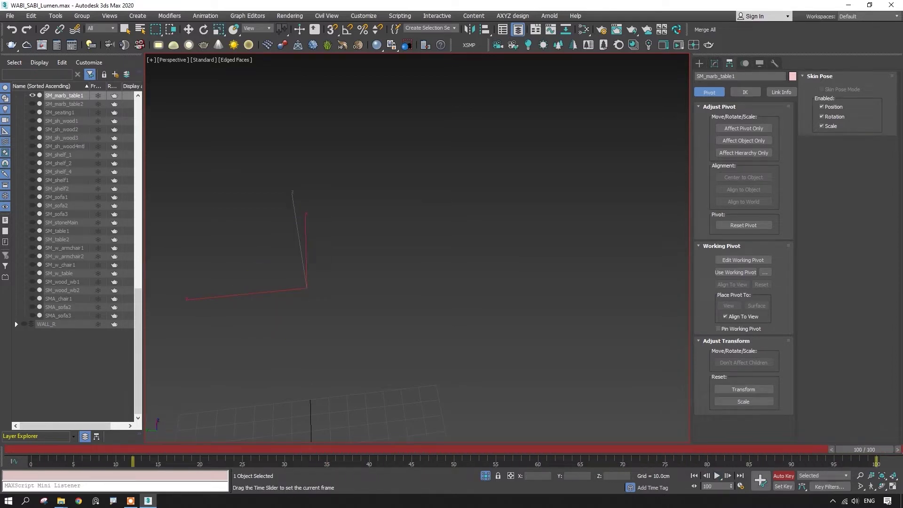
{"action": "key", "text": "r"}
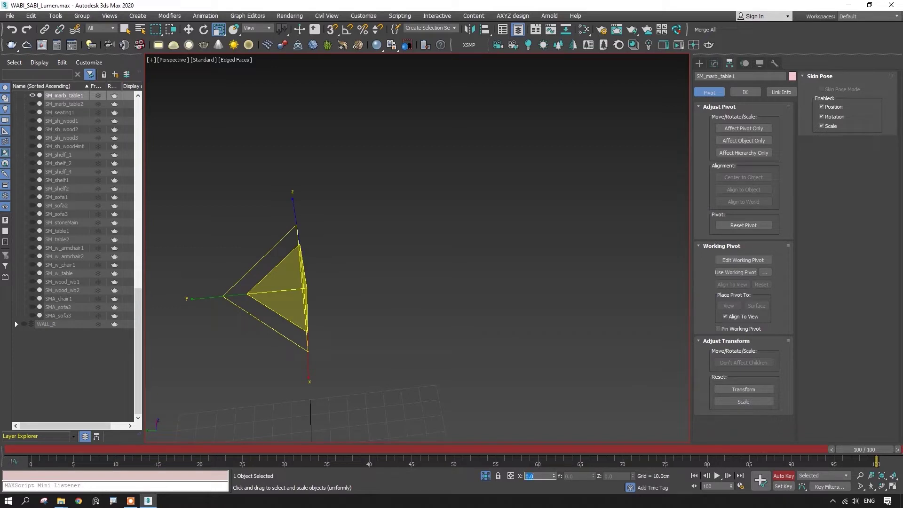
{"action": "key", "text": "Return"}
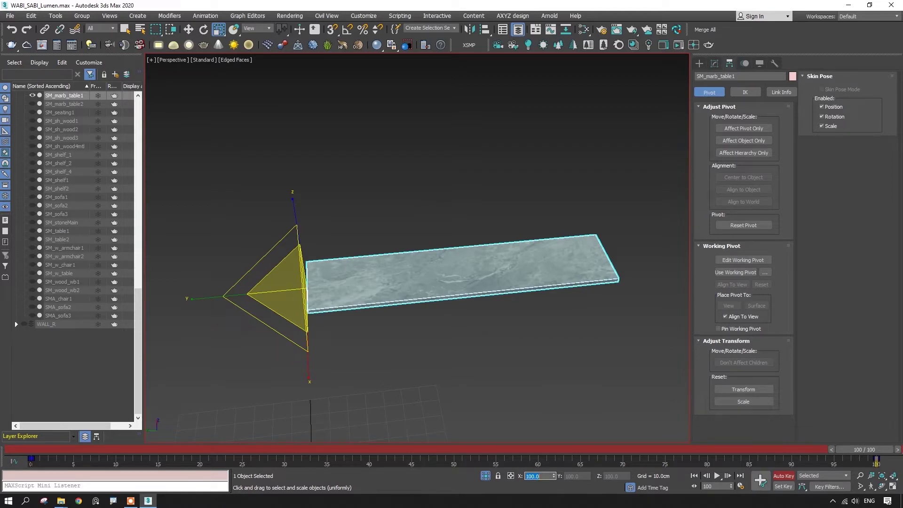
Play the tabletop's growth animation from frame 0 and stop the playback.
{"action": "key", "text": "Home"}
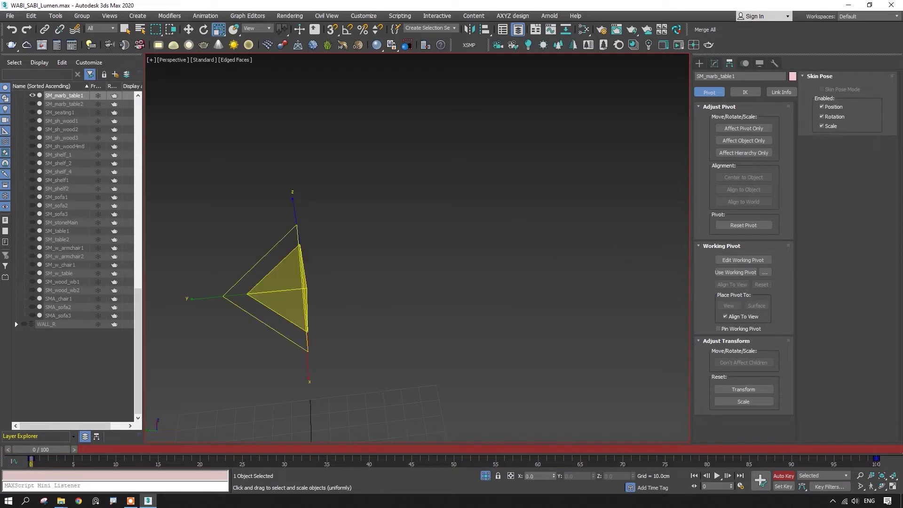
{"action": "key", "text": "slash"}
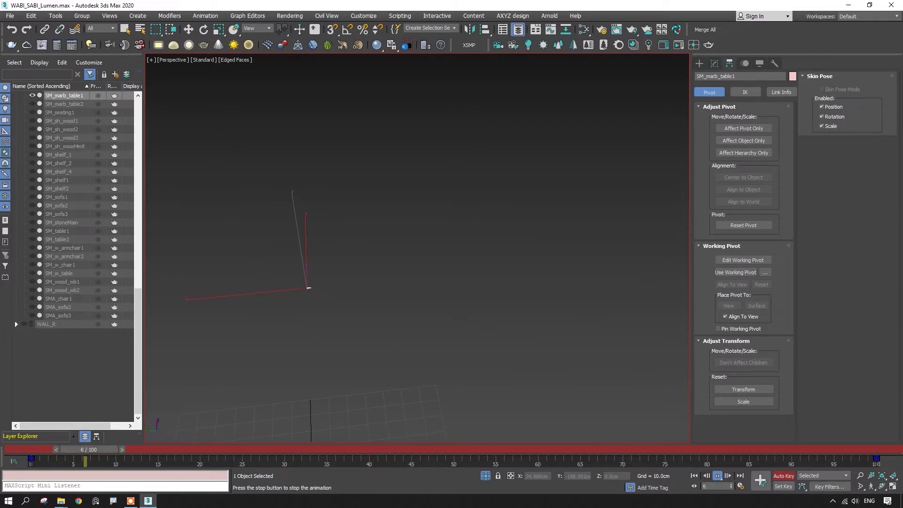
{"action": "key", "text": "slash"}
{"action": "key", "text": "r"}
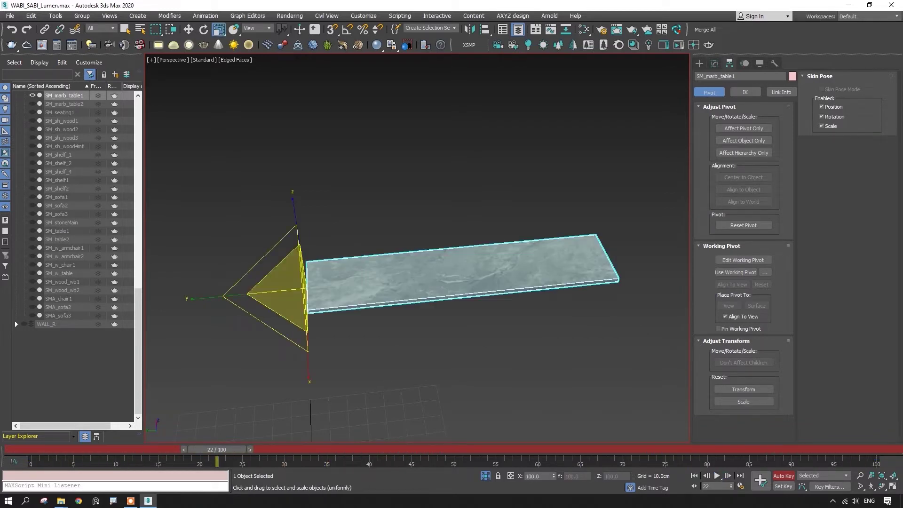
Restore the tabletop's pivot to its centre and isolate the tabletop again in a closer view.
{"action": "key", "text": "alt+q"}
{"action": "key", "text": "w"}
{"action": "middle_click_drag", "start_coordinate": [461, 282], "coordinate": [433, 278], "text": "alt"}
{"action": "scroll", "coordinate": [460, 267], "scroll_direction": "up", "scroll_amount": 5}
{"action": "key", "text": "alt+q"}
{"action": "scroll", "coordinate": [417, 248], "scroll_direction": "up", "scroll_amount": 6}
{"action": "scroll", "coordinate": [417, 248], "scroll_direction": "down", "scroll_amount": 6}
{"action": "scroll", "coordinate": [418, 264], "scroll_direction": "up", "scroll_amount": 3}
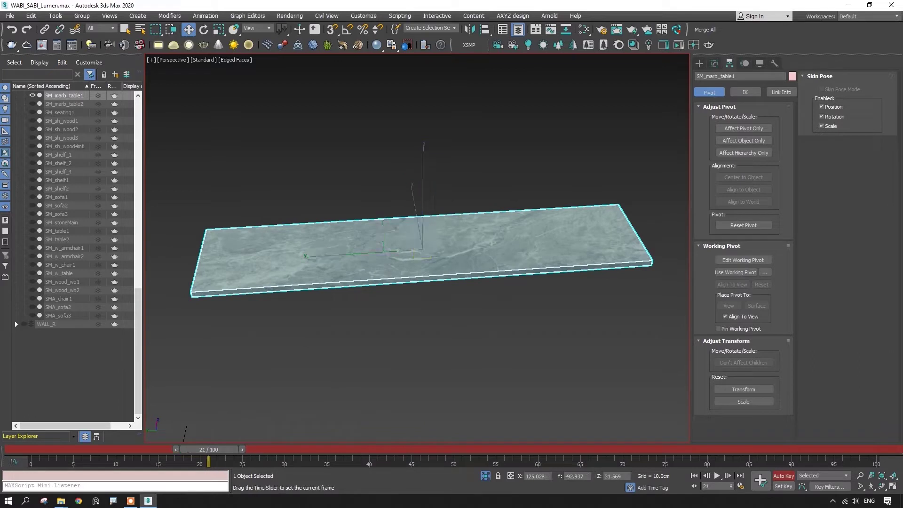
Key the tabletop's uniform scale as 0 at frame 100 about its central pivot, and play back the animation.
{"action": "key", "text": "Home"}
{"action": "left_click_drag", "start_coordinate": [41, 450], "coordinate": [862, 449]}
{"action": "key", "text": "k"}
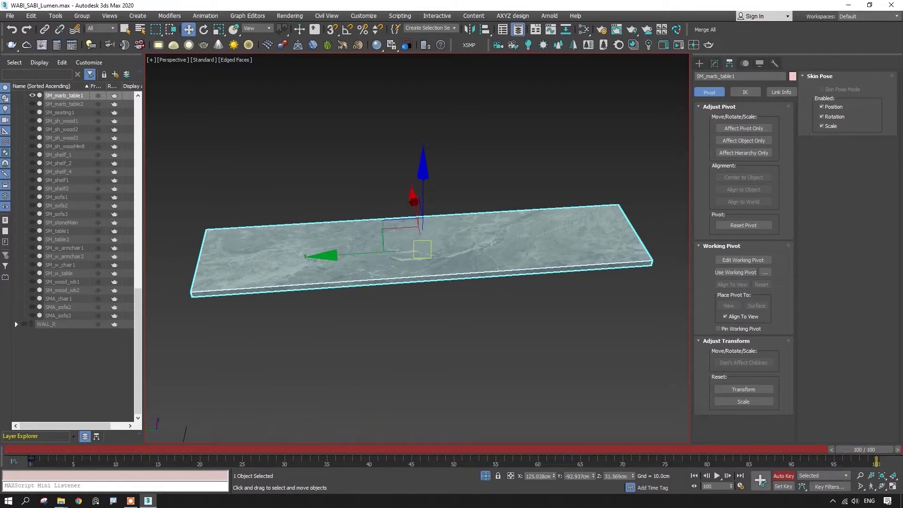
{"action": "key", "text": "r"}
{"action": "key", "text": "Return"}
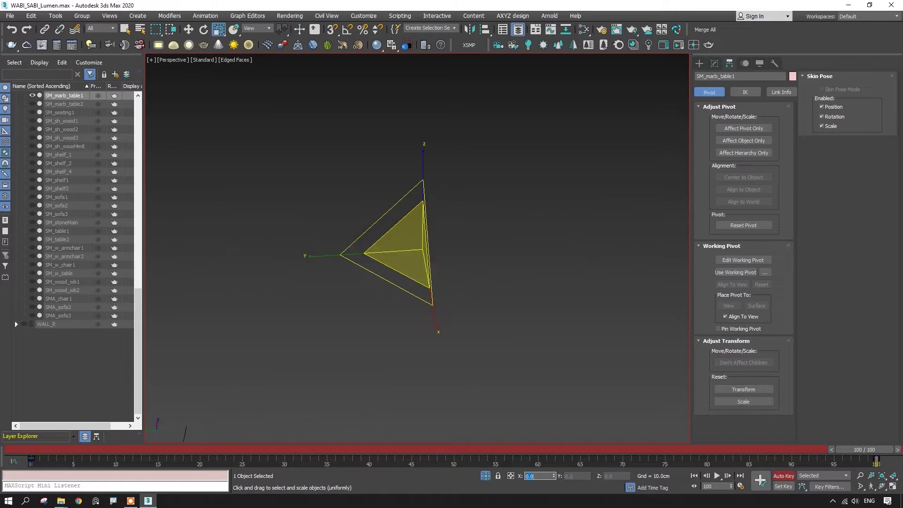
{"action": "key", "text": "slash"}
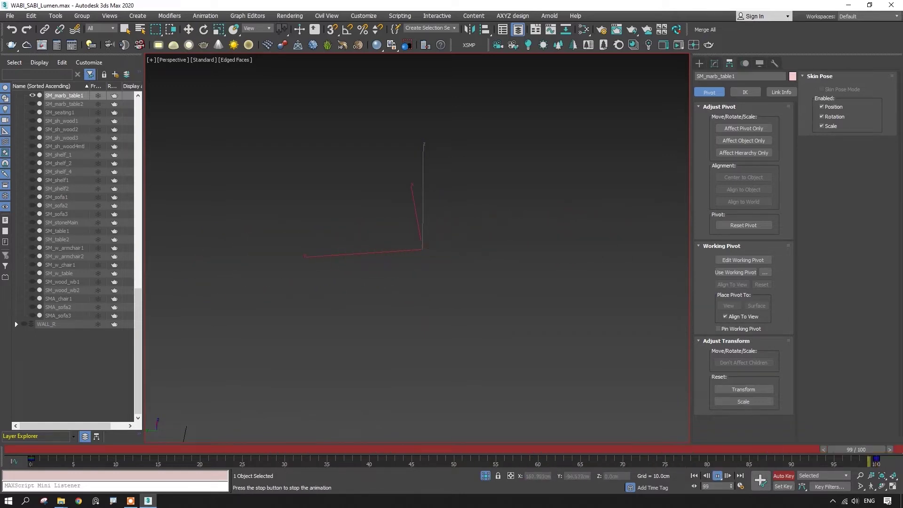
{"action": "key", "text": "slash"}
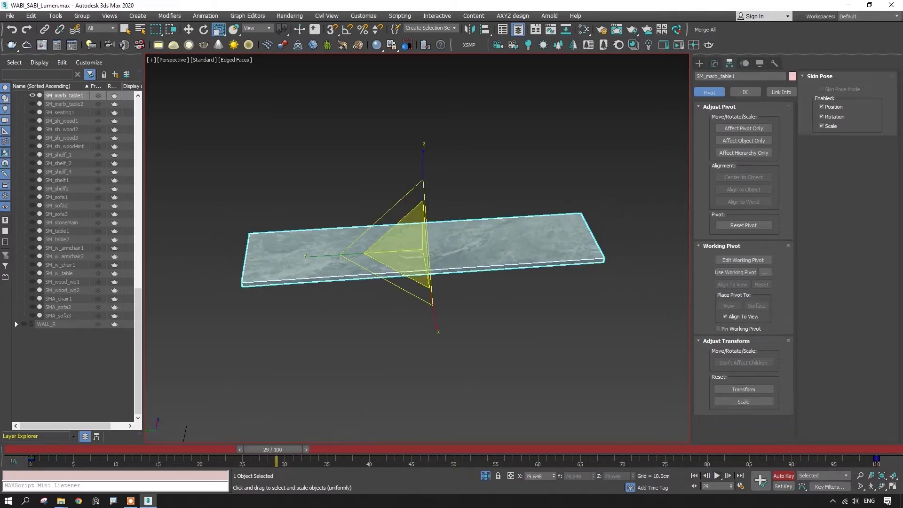
Undo the scale animation, turn off Auto Key, and exit isolation to show the whole furniture set.
{"action": "key", "text": "ctrl+z"}
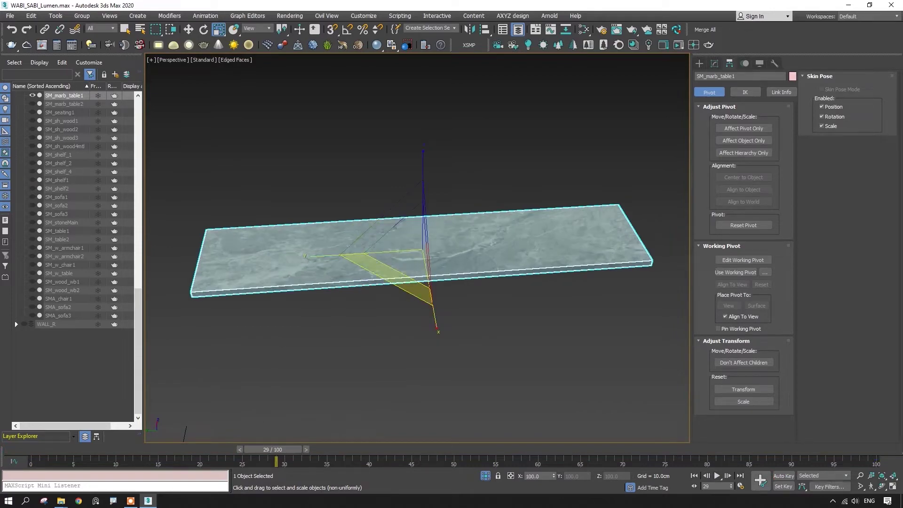
{"action": "key", "text": "alt+q"}
{"action": "key", "text": "w"}
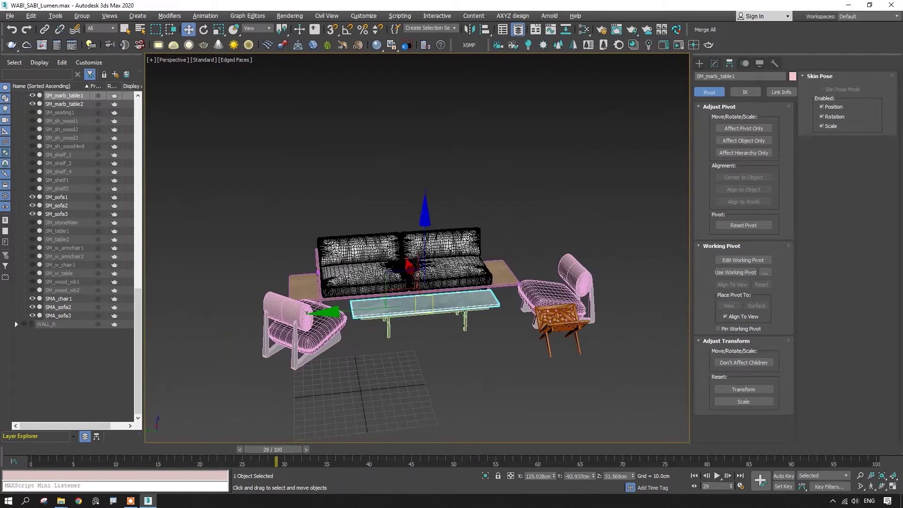
{"action": "key", "text": "alt+ctrl+z"}
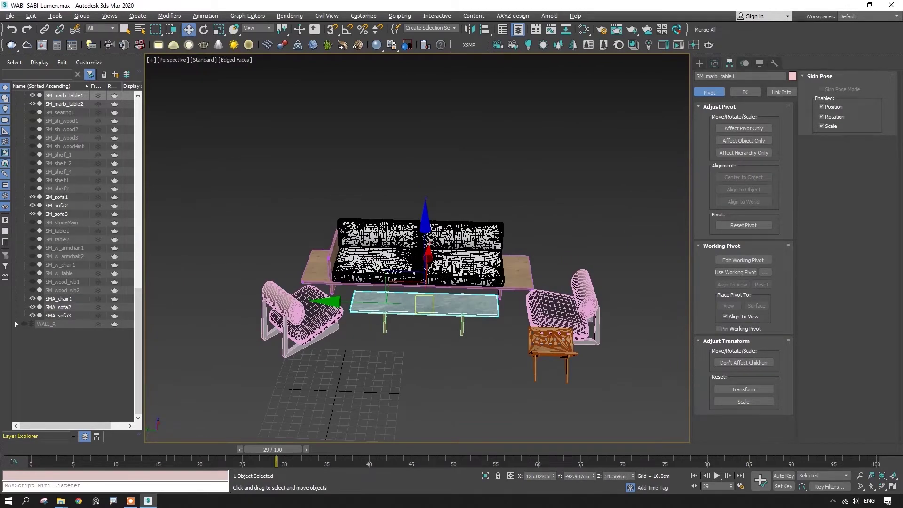
Select the wooden sofa frame, try moving it upward along Z, and undo the move.
{"action": "scroll", "coordinate": [308, 277], "scroll_direction": "up", "scroll_amount": 4}
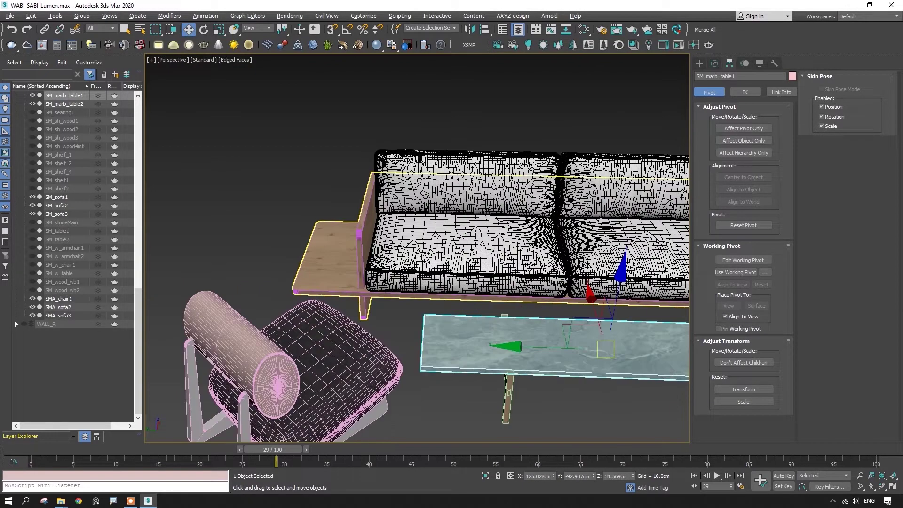
{"action": "left_click", "coordinate": [320, 268]}
{"action": "scroll", "coordinate": [379, 280], "scroll_direction": "down", "scroll_amount": 3}
{"action": "middle_click_drag", "start_coordinate": [383, 280], "coordinate": [405, 264]}
{"action": "left_click_drag", "start_coordinate": [486, 203], "coordinate": [487, 159]}
{"action": "key", "text": "ctrl+z"}
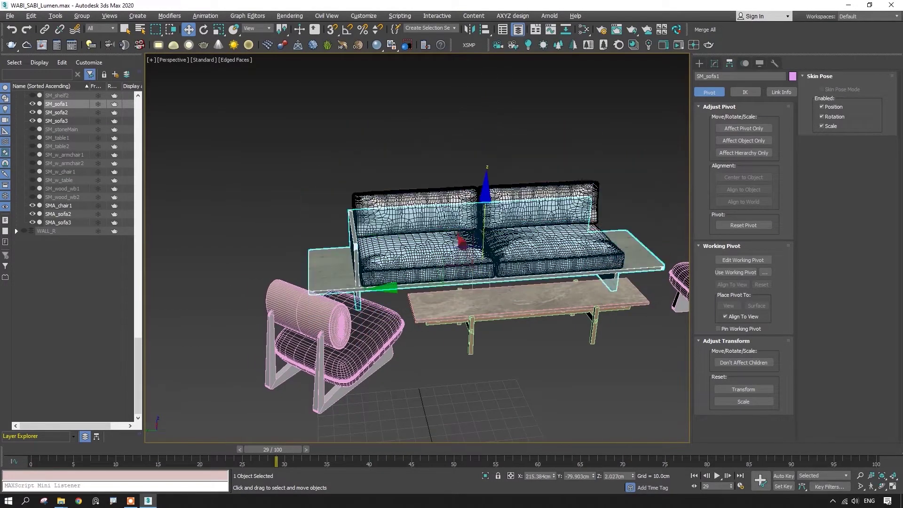
Select the sofa cushions one by one, try sliding a seat cushion about -26.2 cm along Y, and undo the move.
{"action": "left_click", "coordinate": [435, 252]}
{"action": "left_click", "coordinate": [541, 247]}
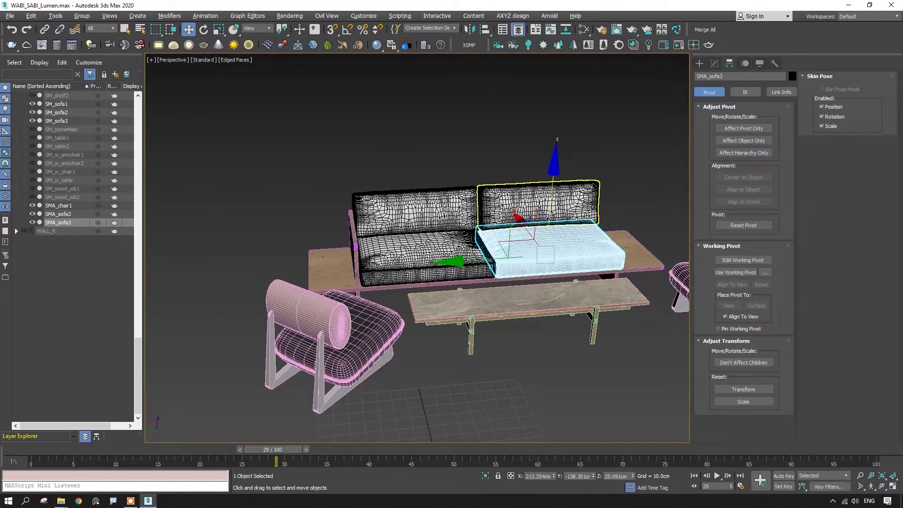
{"action": "left_click", "coordinate": [539, 204]}
{"action": "left_click", "coordinate": [416, 214]}
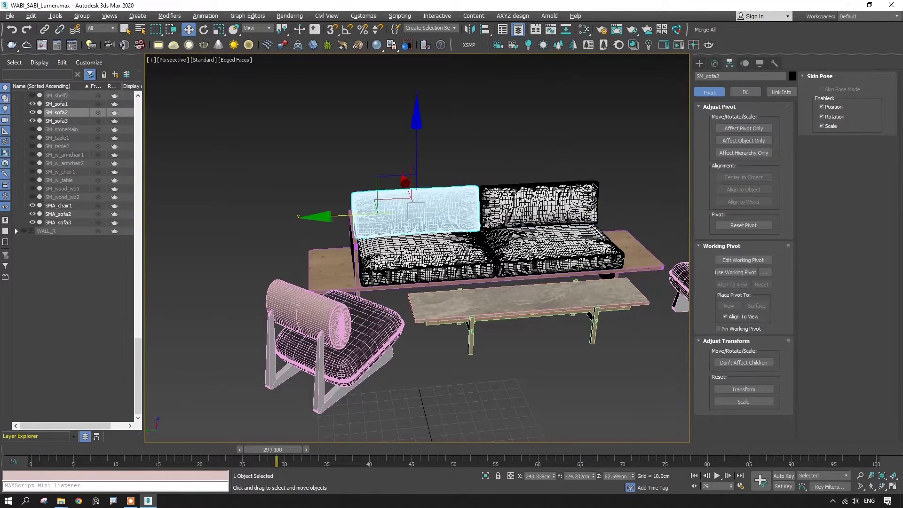
{"action": "left_click_drag", "start_coordinate": [416, 257], "coordinate": [445, 256]}
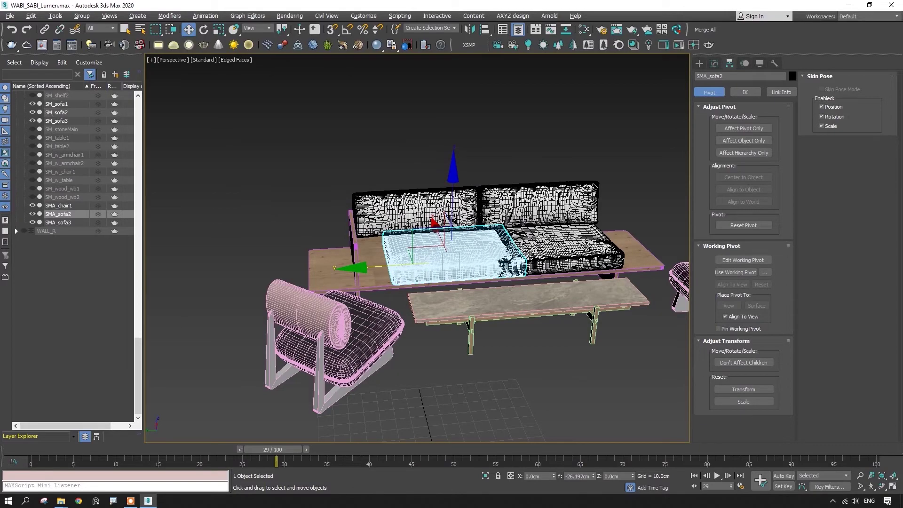
{"action": "key", "text": "ctrl+z"}
Select the armchair, marble tabletop and table base in turn to examine them as separate objects.
{"action": "left_click", "coordinate": [364, 322]}
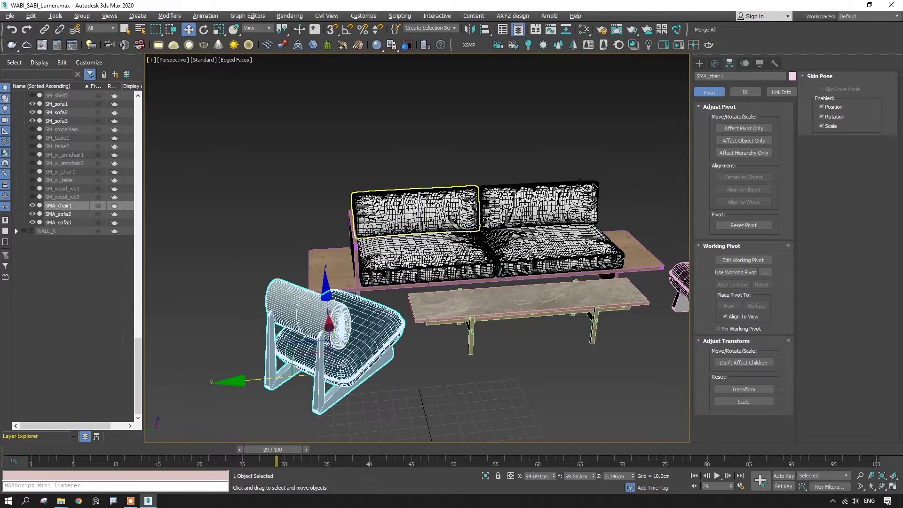
{"action": "middle_click_drag", "start_coordinate": [367, 327], "coordinate": [413, 234], "text": "alt"}
{"action": "left_click", "coordinate": [451, 213]}
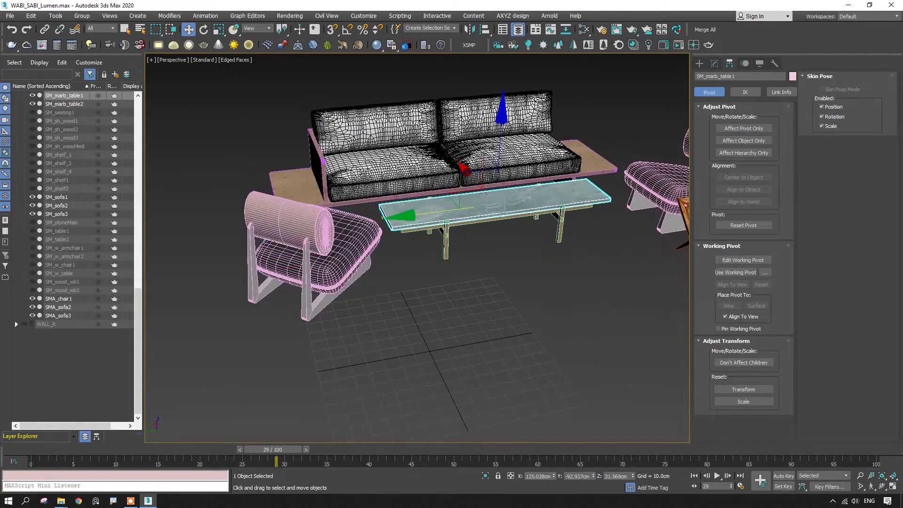
{"action": "left_click", "coordinate": [447, 224]}
{"action": "middle_click_drag", "start_coordinate": [470, 263], "coordinate": [382, 318]}
{"action": "middle_click_drag", "start_coordinate": [382, 318], "coordinate": [400, 329], "text": "alt"}
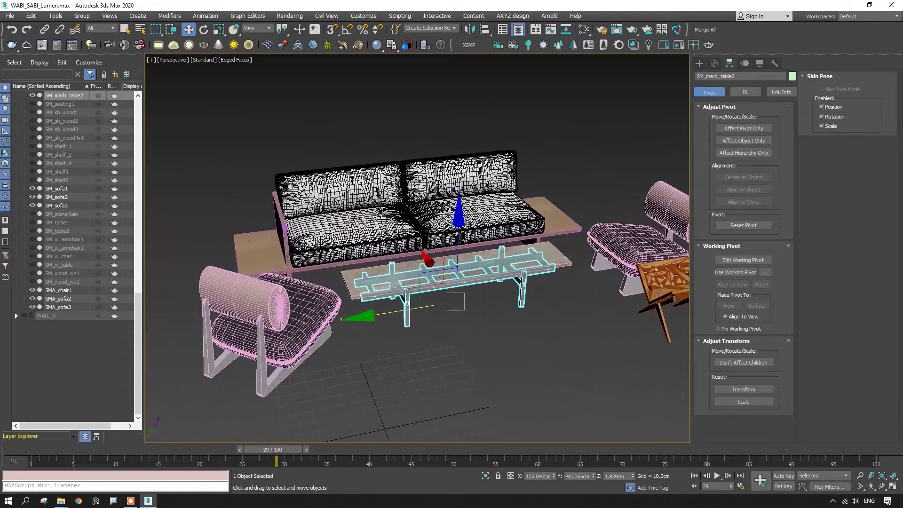
{"action": "scroll", "coordinate": [443, 273], "scroll_direction": "down", "scroll_amount": 5}
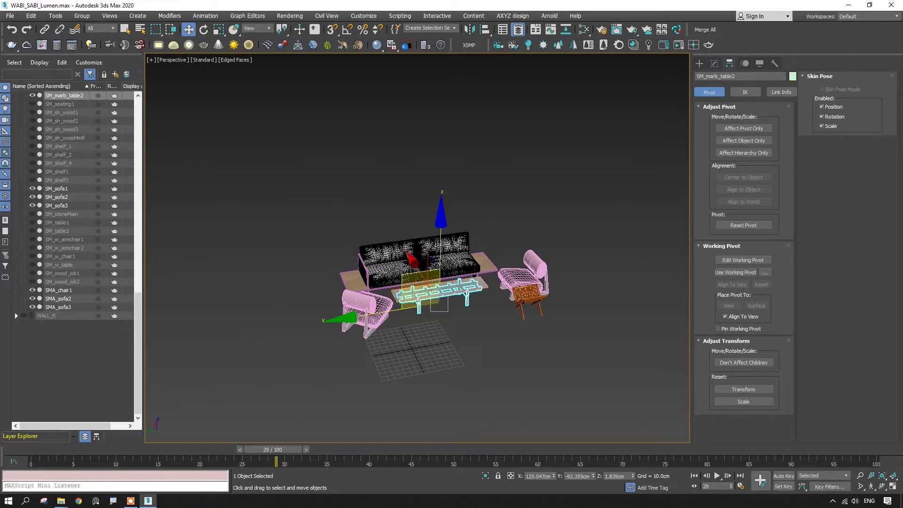
{"action": "scroll", "coordinate": [394, 282], "scroll_direction": "up", "scroll_amount": 3}
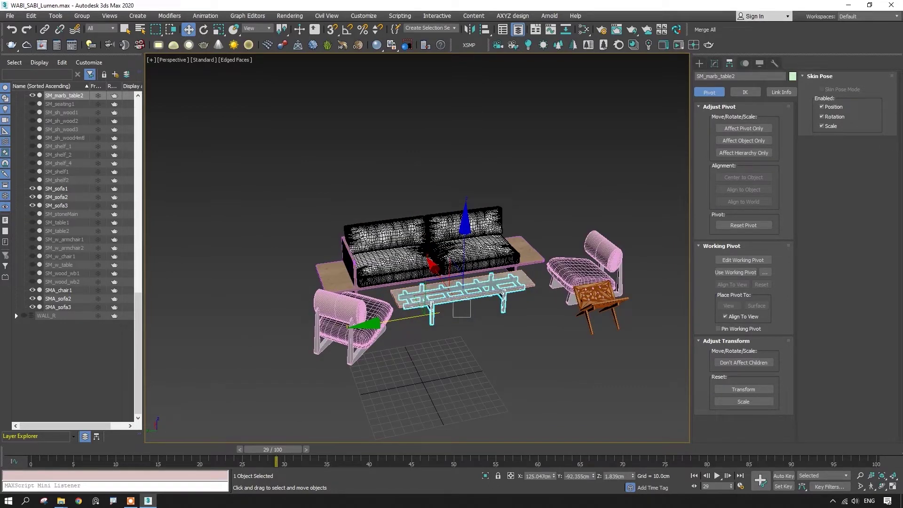
Select the sofa, marble table and nearest armchair, review the UE4 FBX Exporter options for them, and close the exporter.
{"action": "left_click_drag", "start_coordinate": [533, 370], "coordinate": [533, 370]}
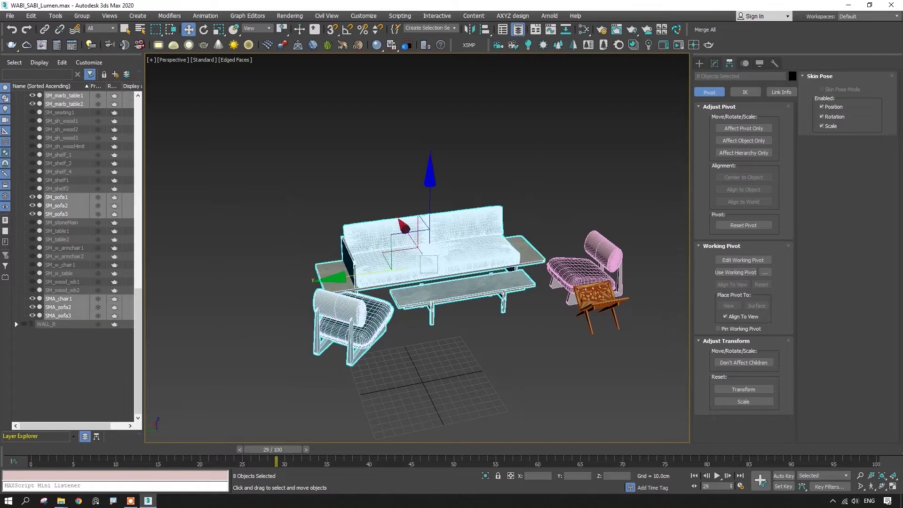
{"action": "type", "text": "xue4"}
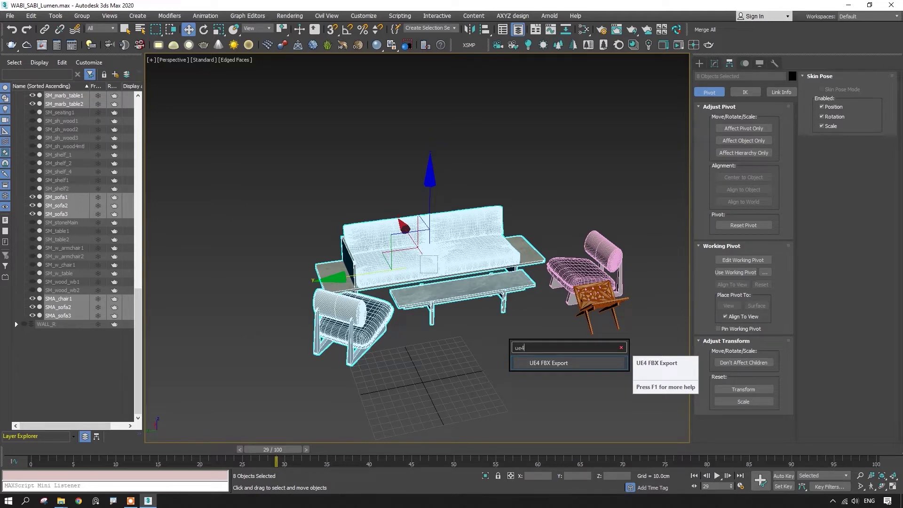
{"action": "key", "text": "Return"}
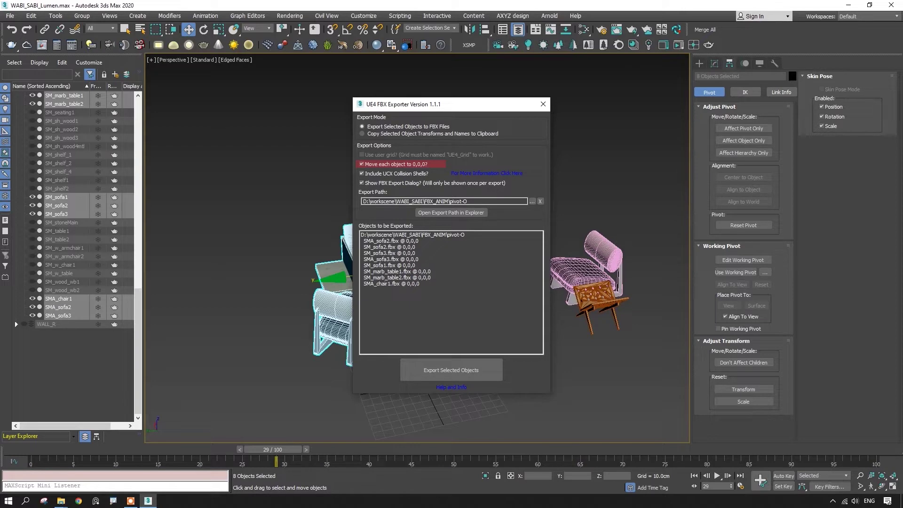
{"action": "left_click_drag", "start_coordinate": [452, 105], "coordinate": [673, 110]}
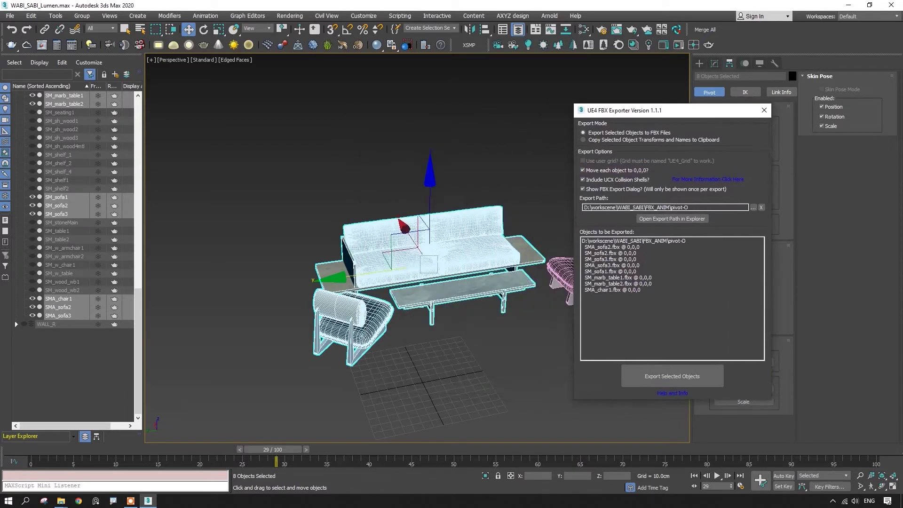
{"action": "left_click", "coordinate": [764, 110]}
Select the X-legged wooden frame of the small folding stand beside the far armchair and isolate it.
{"action": "middle_click_drag", "start_coordinate": [532, 207], "coordinate": [443, 191]}
{"action": "middle_click_drag", "start_coordinate": [442, 190], "coordinate": [446, 192], "text": "alt"}
{"action": "scroll", "coordinate": [502, 293], "scroll_direction": "up", "scroll_amount": 5}
{"action": "left_click", "coordinate": [503, 291]}
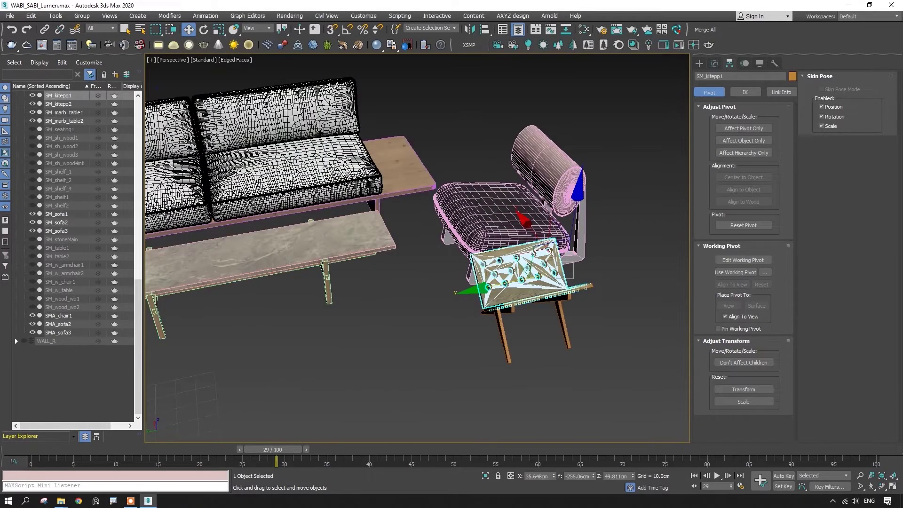
{"action": "scroll", "coordinate": [500, 308], "scroll_direction": "up", "scroll_amount": 7}
{"action": "left_click", "coordinate": [496, 321]}
{"action": "scroll", "coordinate": [496, 321], "scroll_direction": "down", "scroll_amount": 8}
{"action": "middle_click_drag", "start_coordinate": [497, 321], "coordinate": [494, 287], "text": "alt"}
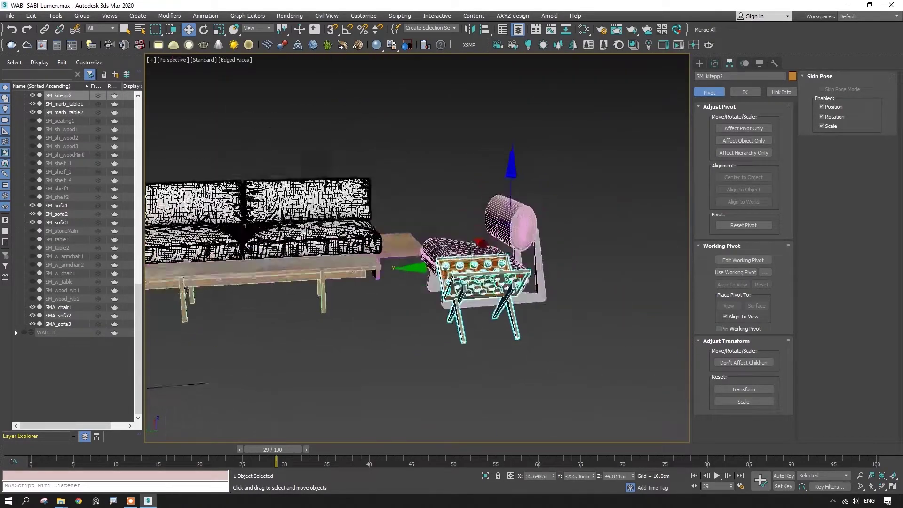
{"action": "key", "text": "alt+q"}
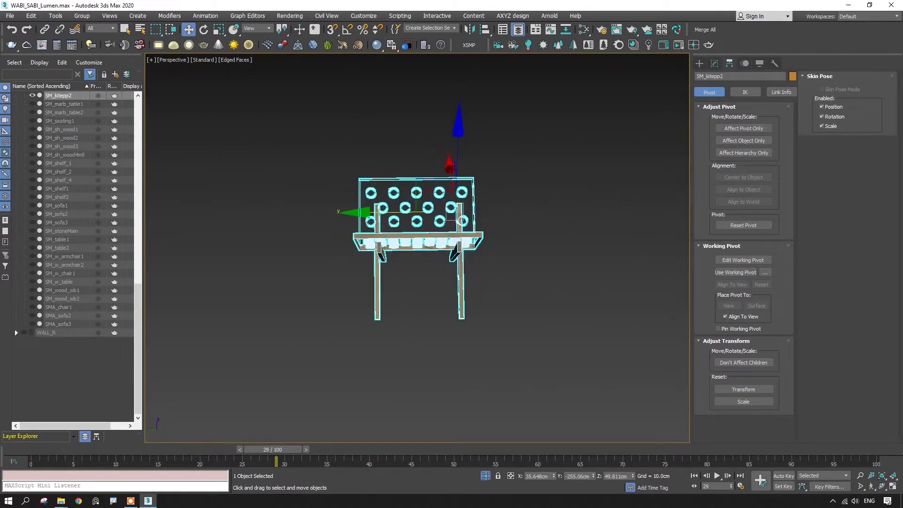
Use Affect Pivot Only to centre the folding stand's pivot to the object, and inspect it around the leg crossing.
{"action": "scroll", "coordinate": [455, 212], "scroll_direction": "up", "scroll_amount": 5}
{"action": "scroll", "coordinate": [455, 211], "scroll_direction": "down", "scroll_amount": 4}
{"action": "middle_click_drag", "start_coordinate": [464, 209], "coordinate": [503, 152], "text": "alt"}
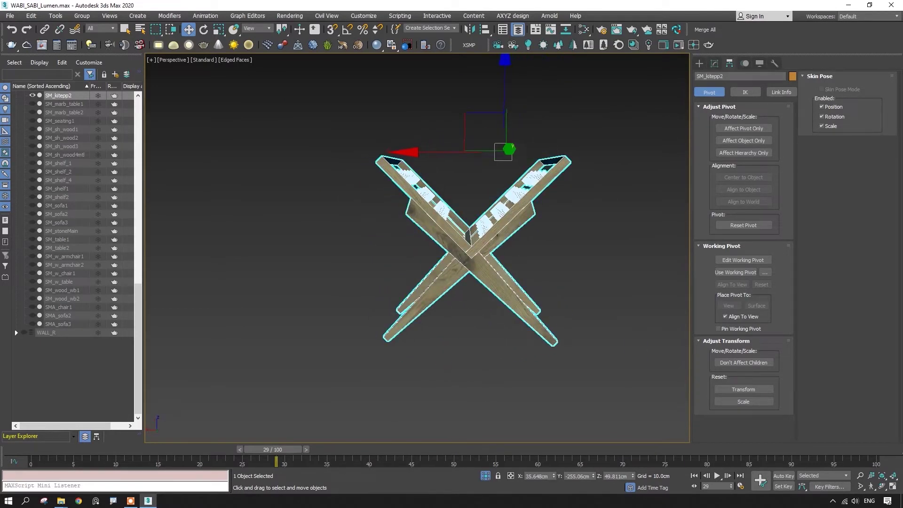
{"action": "left_click", "coordinate": [744, 128]}
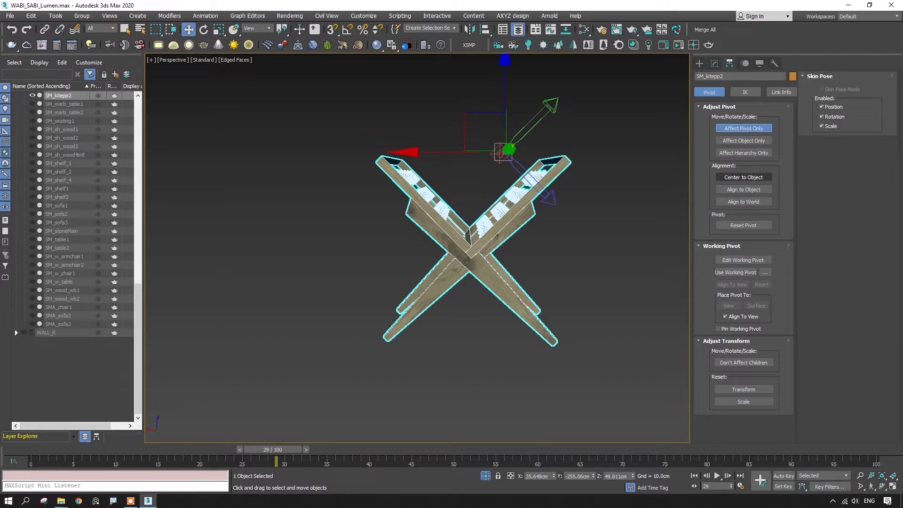
{"action": "left_click", "coordinate": [744, 178]}
{"action": "mouse_move", "coordinate": [450, 246]}
{"action": "middle_mouse_down", "text": "alt"}
{"action": "mouse_move", "coordinate": [336, 233]}
{"action": "mouse_move", "coordinate": [301, 248]}
{"action": "mouse_move", "coordinate": [447, 249]}
{"action": "mouse_move", "coordinate": [476, 225]}
{"action": "mouse_move", "coordinate": [459, 233]}
{"action": "middle_mouse_up", "text": "alt"}
{"action": "scroll", "coordinate": [447, 249], "scroll_direction": "up", "scroll_amount": 4}
{"action": "scroll", "coordinate": [447, 248], "scroll_direction": "down", "scroll_amount": 3}
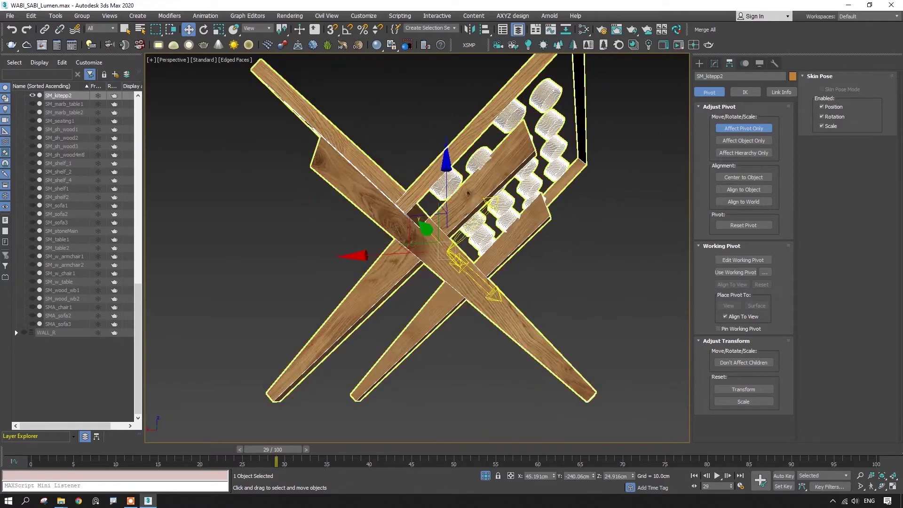
Reset the folding stand's transform with Reset XForm.
{"action": "middle_click_drag", "start_coordinate": [379, 266], "coordinate": [414, 242], "text": "alt"}
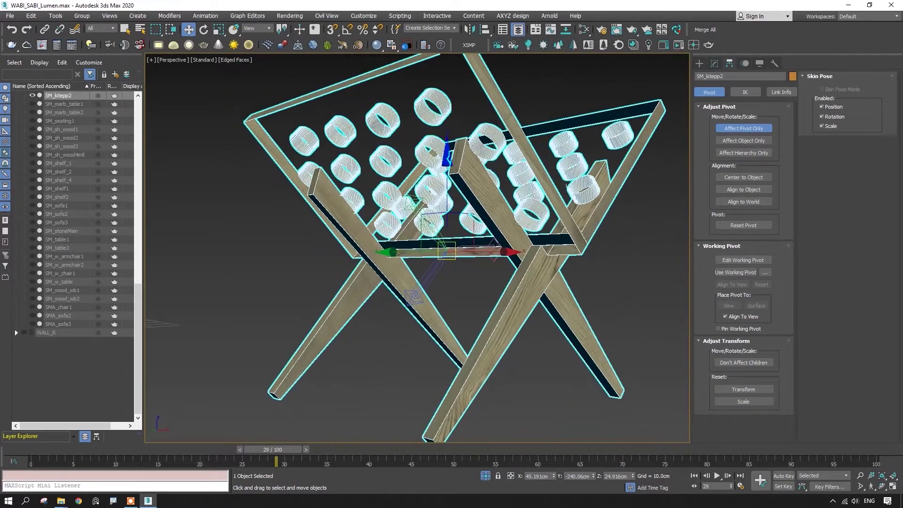
{"action": "left_click", "coordinate": [774, 63]}
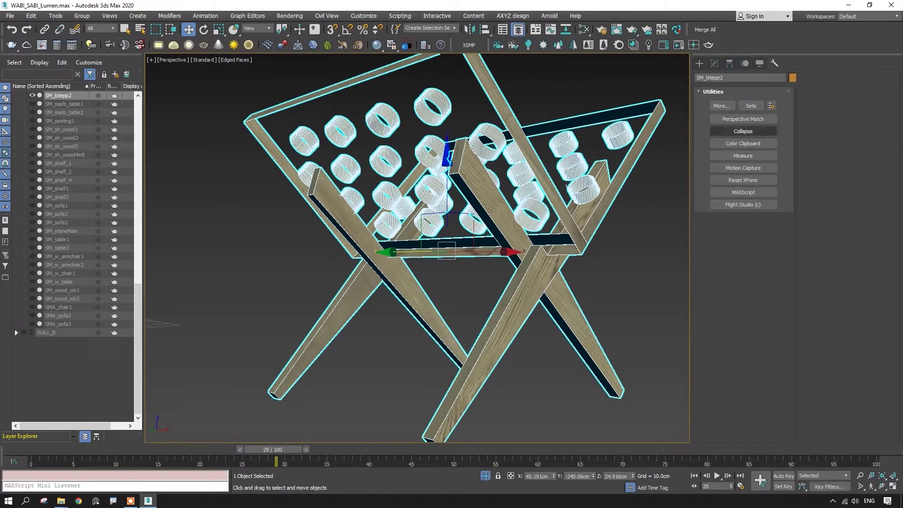
{"action": "left_click", "coordinate": [743, 181]}
{"action": "left_click", "coordinate": [744, 235]}
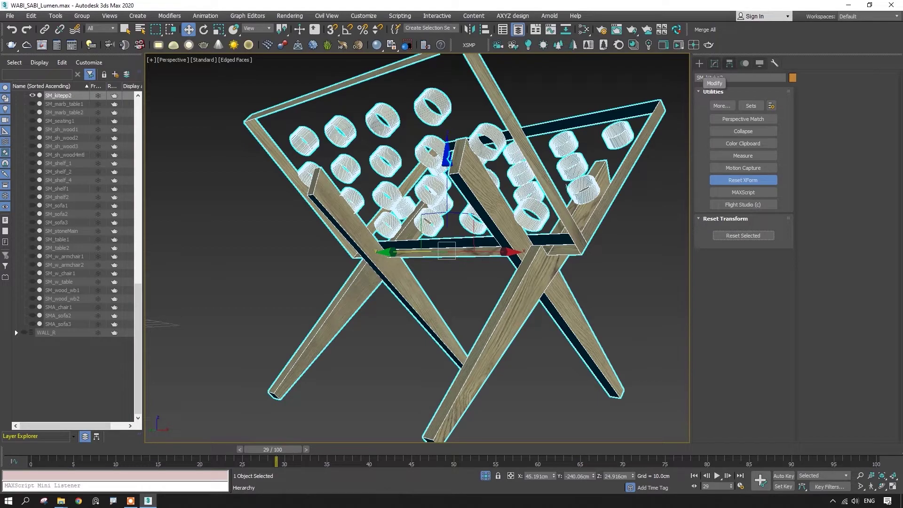
Use Affect Pivot Only to centre the folding stand's pivot to the object again.
{"action": "left_click", "coordinate": [730, 63]}
{"action": "left_click", "coordinate": [743, 129]}
{"action": "left_click", "coordinate": [744, 177]}
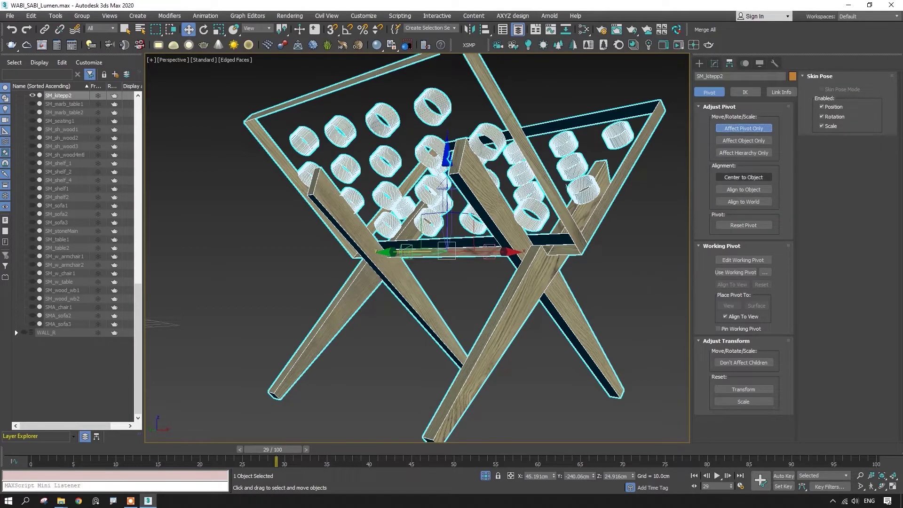
Examine from several angles where the centred pivot sits relative to the stand's frame and leg crossing.
{"action": "middle_click_drag", "start_coordinate": [471, 211], "coordinate": [607, 273], "text": "alt"}
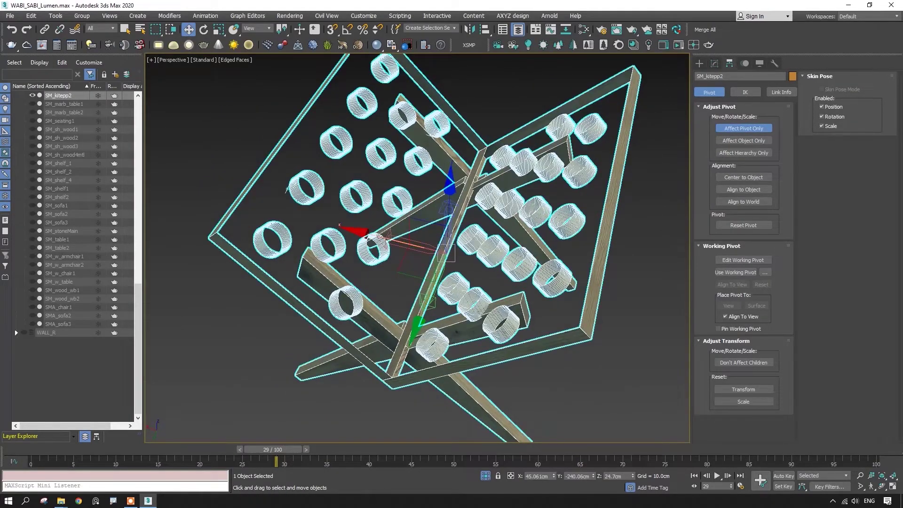
{"action": "scroll", "coordinate": [440, 237], "scroll_direction": "up", "scroll_amount": 5}
{"action": "scroll", "coordinate": [440, 237], "scroll_direction": "down", "scroll_amount": 5}
{"action": "middle_click_drag", "start_coordinate": [499, 249], "coordinate": [494, 273], "text": "alt"}
{"action": "scroll", "coordinate": [441, 248], "scroll_direction": "up", "scroll_amount": 4}
{"action": "scroll", "coordinate": [441, 248], "scroll_direction": "down", "scroll_amount": 5}
{"action": "scroll", "coordinate": [440, 247], "scroll_direction": "up", "scroll_amount": 4}
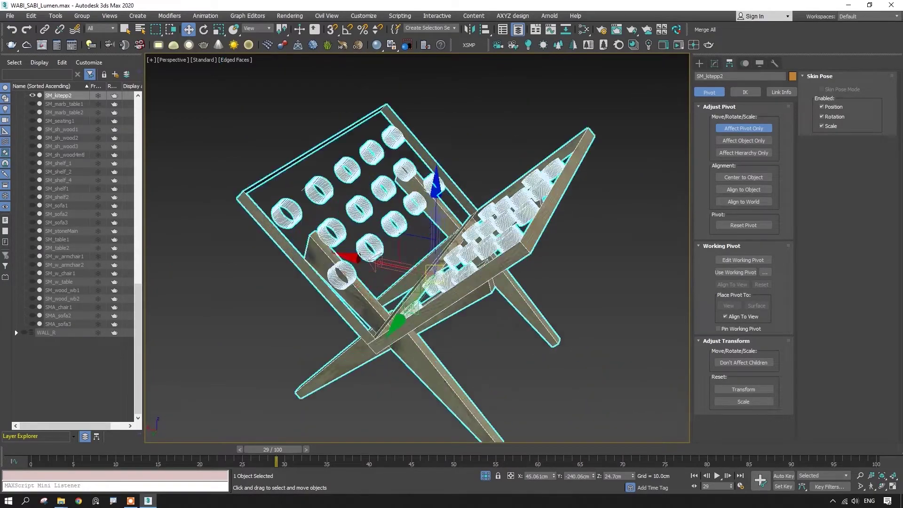
{"action": "scroll", "coordinate": [440, 248], "scroll_direction": "down", "scroll_amount": 5}
{"action": "middle_click_drag", "start_coordinate": [424, 263], "coordinate": [479, 278], "text": "alt"}
{"action": "scroll", "coordinate": [440, 248], "scroll_direction": "up", "scroll_amount": 4}
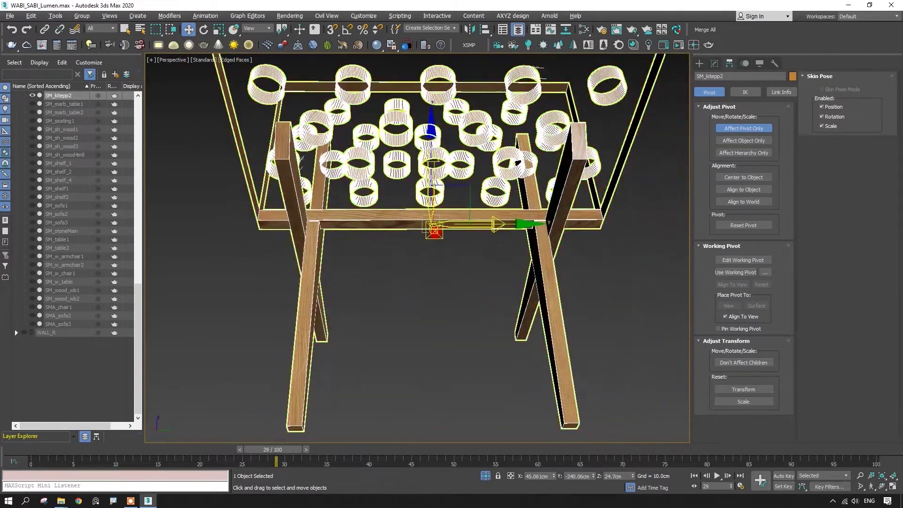
Lower the stand's pivot to the base of its legs with vertex snapping in the front view, at about Z 1.77 cm, and finish pivot editing.
{"action": "key", "text": "f"}
{"action": "key", "text": "z"}
{"action": "scroll", "coordinate": [489, 240], "scroll_direction": "down", "scroll_amount": 2}
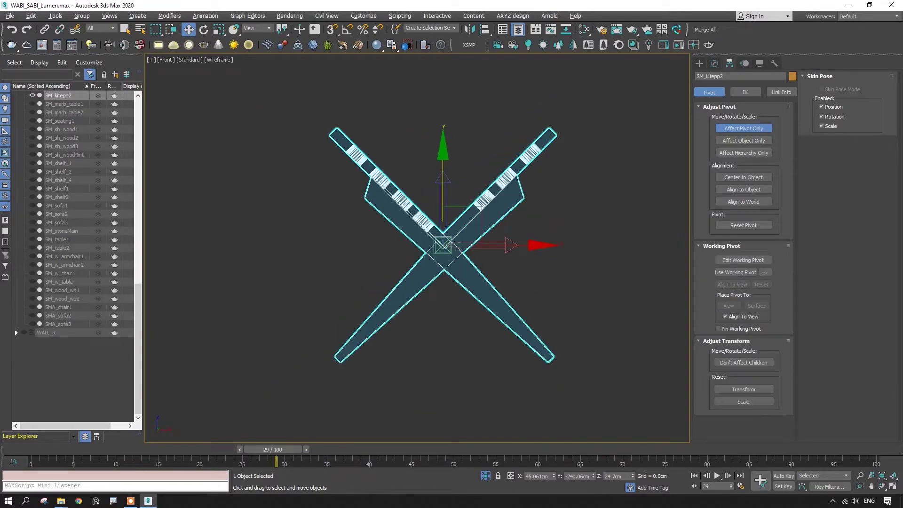
{"action": "scroll", "coordinate": [448, 334], "scroll_direction": "up", "scroll_amount": 3}
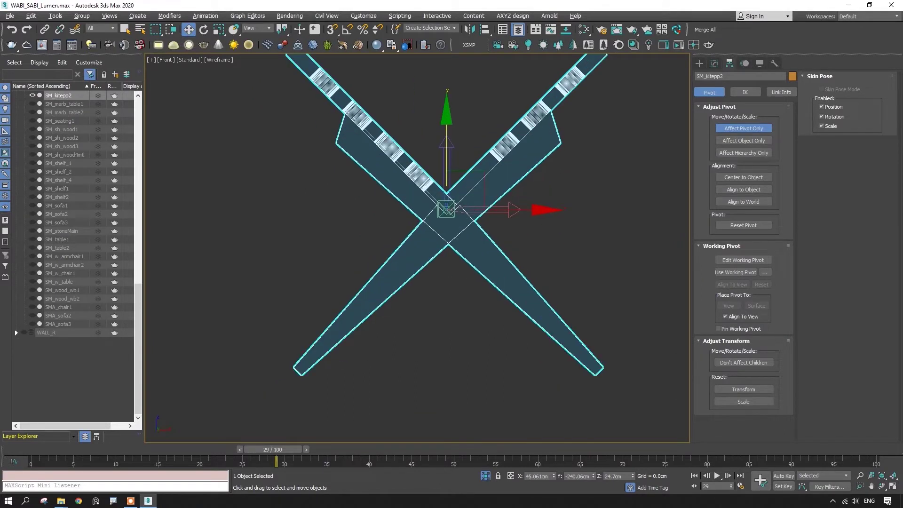
{"action": "left_click_drag", "start_coordinate": [447, 162], "coordinate": [301, 375]}
{"action": "key", "text": "s"}
{"action": "scroll", "coordinate": [350, 414], "scroll_direction": "up", "scroll_amount": 3}
{"action": "scroll", "coordinate": [257, 324], "scroll_direction": "down", "scroll_amount": 4}
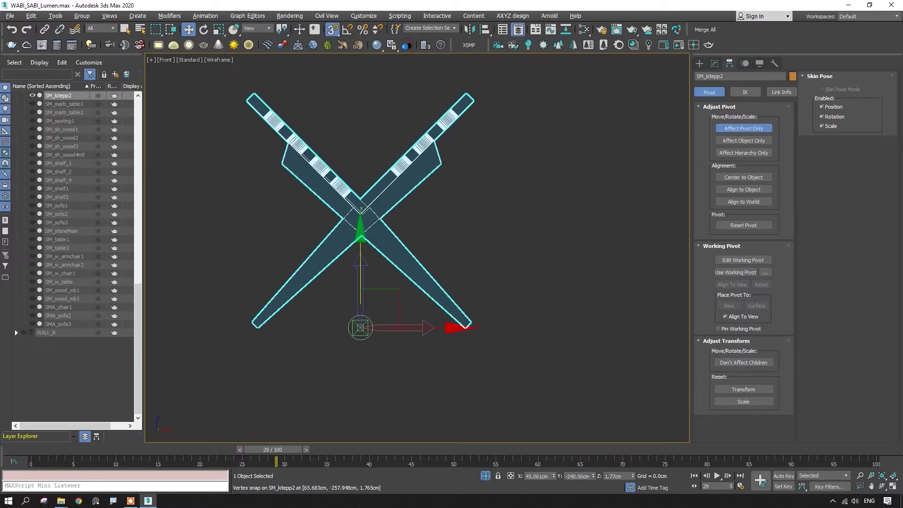
{"action": "left_click", "coordinate": [744, 129]}
Open the UE4 FBX exporter for the stand and set the export path to a new desktop folder named FBX.
{"action": "scroll", "coordinate": [400, 234], "scroll_direction": "down", "scroll_amount": 3}
{"action": "key", "text": "p"}
{"action": "middle_click_drag", "start_coordinate": [523, 256], "coordinate": [432, 275], "text": "alt"}
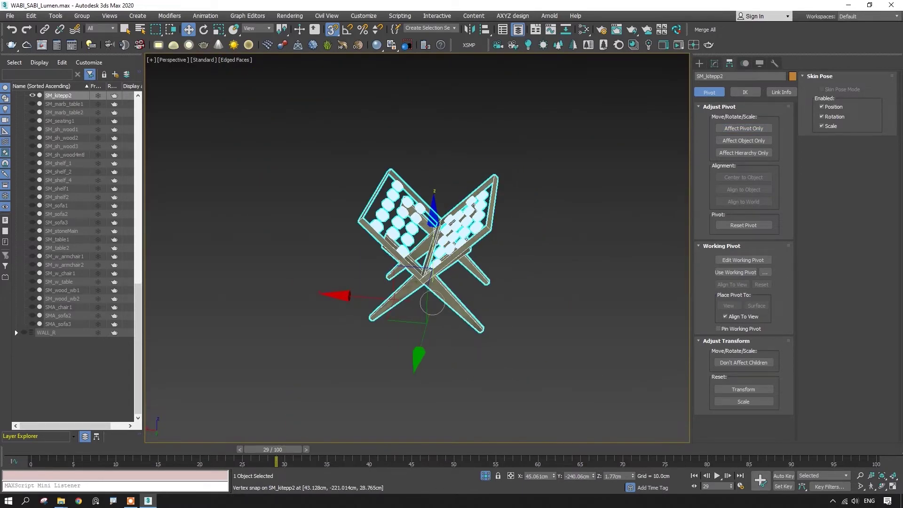
{"action": "type", "text": "xue4"}
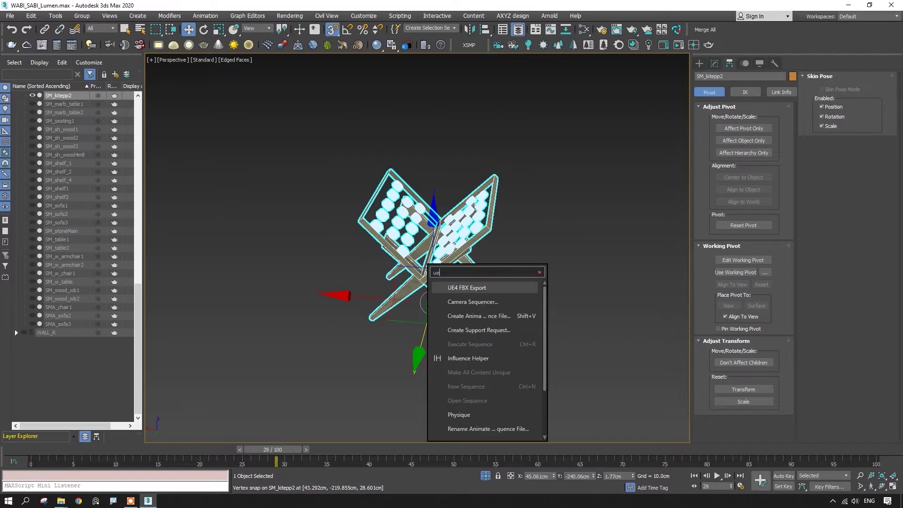
{"action": "key", "text": "Return"}
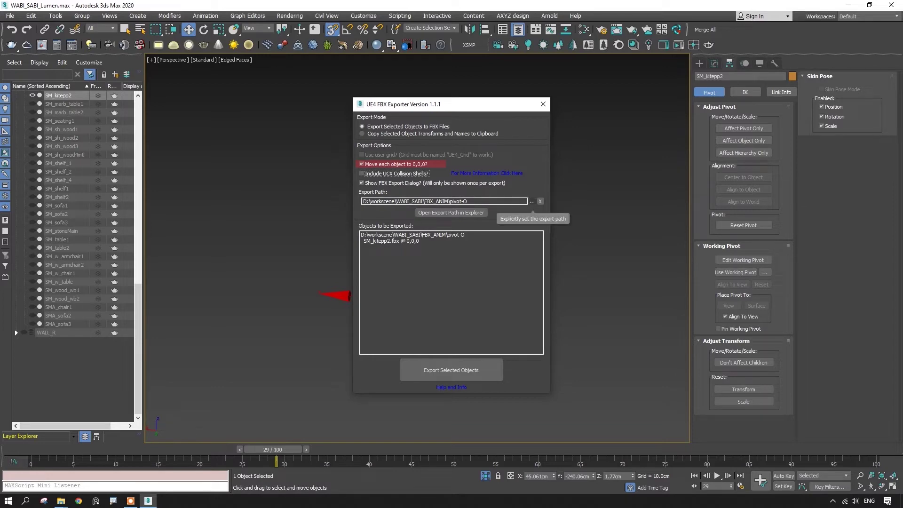
{"action": "left_click", "coordinate": [532, 201]}
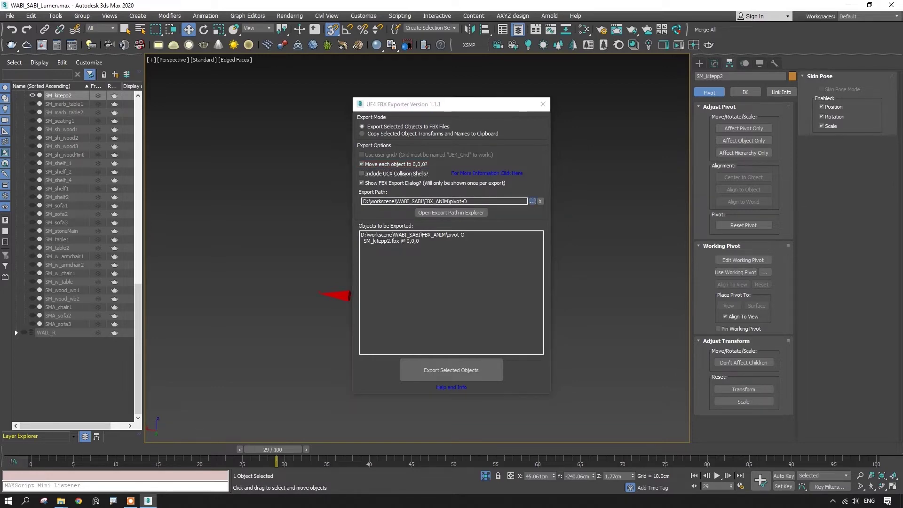
{"action": "left_click", "coordinate": [391, 241]}
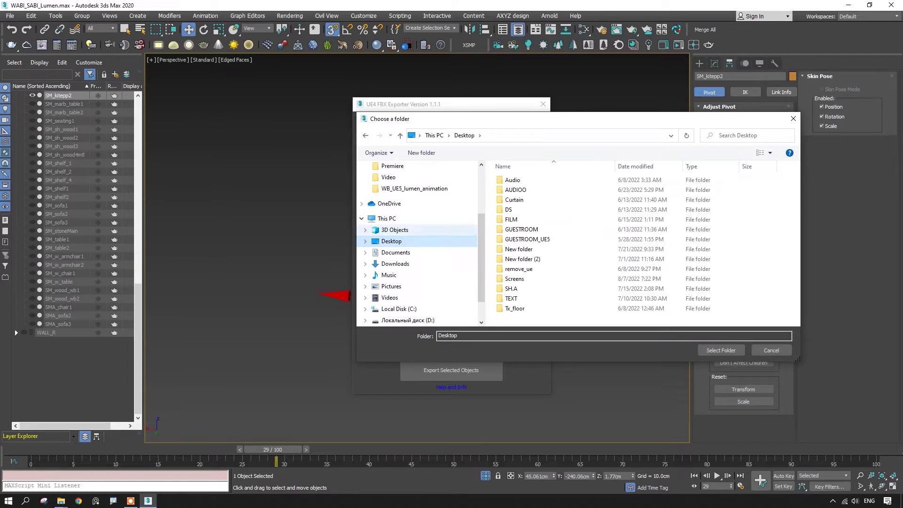
{"action": "right_click", "coordinate": [492, 230]}
{"action": "mouse_move", "coordinate": [565, 339]}
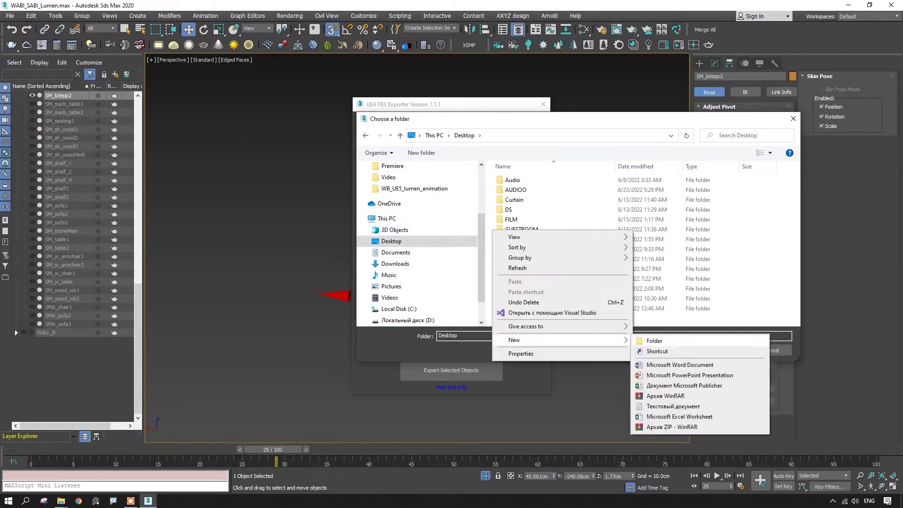
{"action": "left_click", "coordinate": [654, 340]}
{"action": "type", "text": "FBX"}
{"action": "key", "text": "Return"}
{"action": "key", "text": "Return"}
{"action": "key", "text": "Return"}
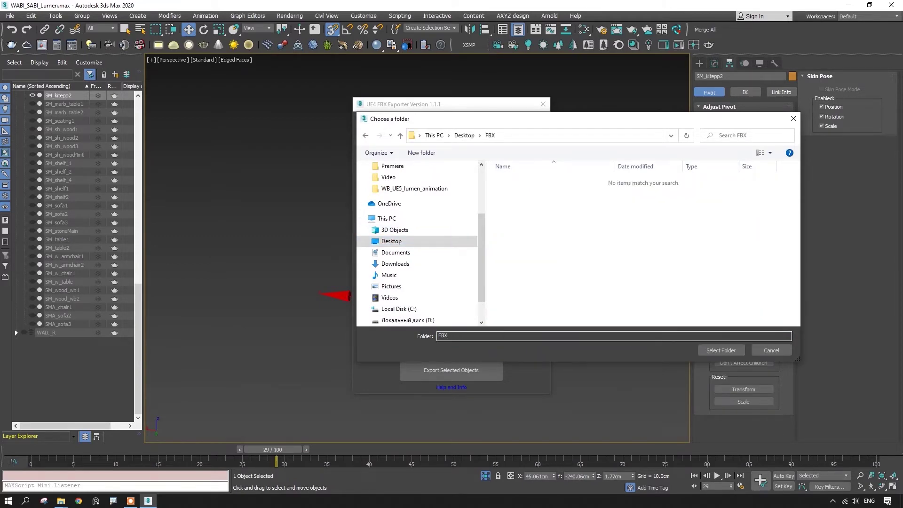
Export the selected stand to FBX, dismiss the export warnings and close the exporter.
{"action": "left_click", "coordinate": [451, 370]}
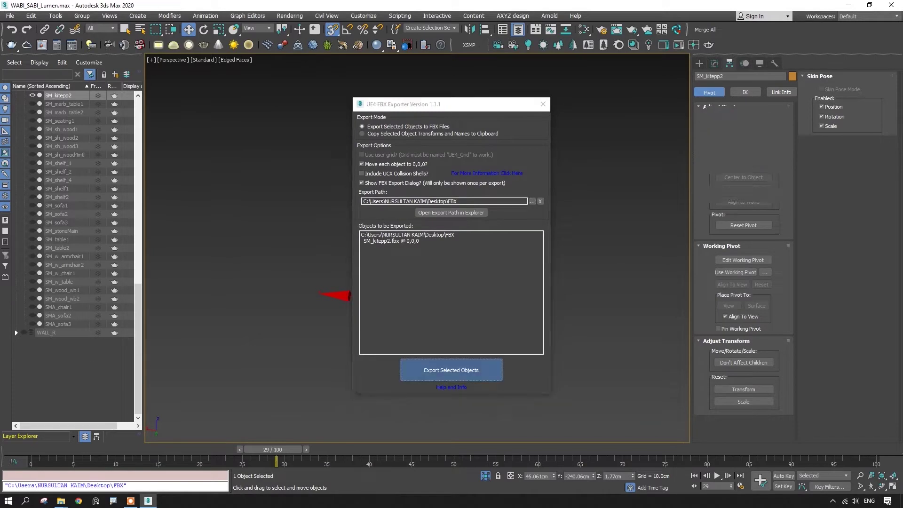
{"action": "left_click", "coordinate": [475, 358]}
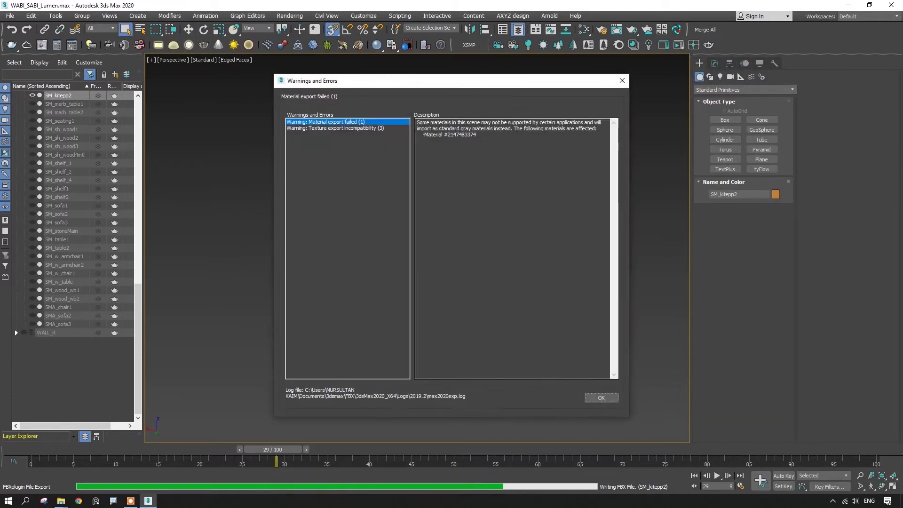
{"action": "left_click", "coordinate": [601, 397]}
{"action": "left_click", "coordinate": [543, 104]}
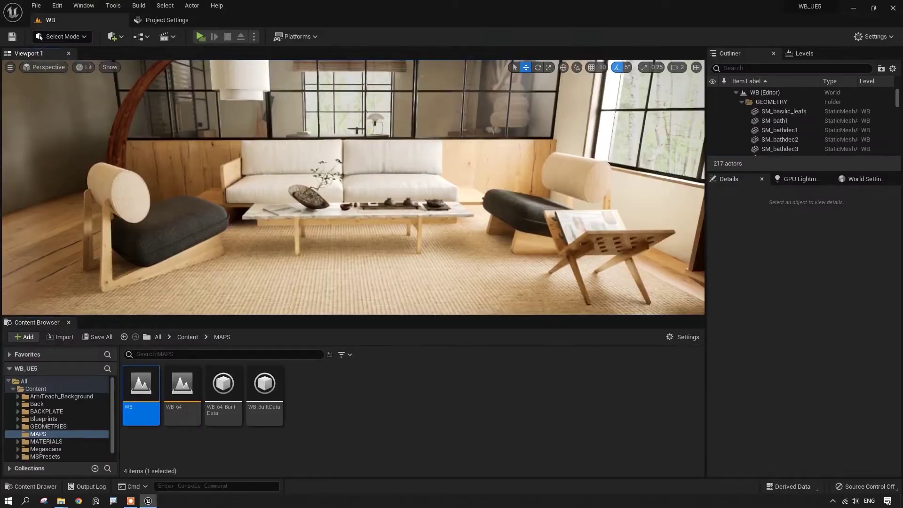
In Unreal Engine, import SM_kitepp22.fbx from the desktop FBX folder into the GEOMETRIES folder without creating materials.
{"action": "left_click", "coordinate": [48, 419]}
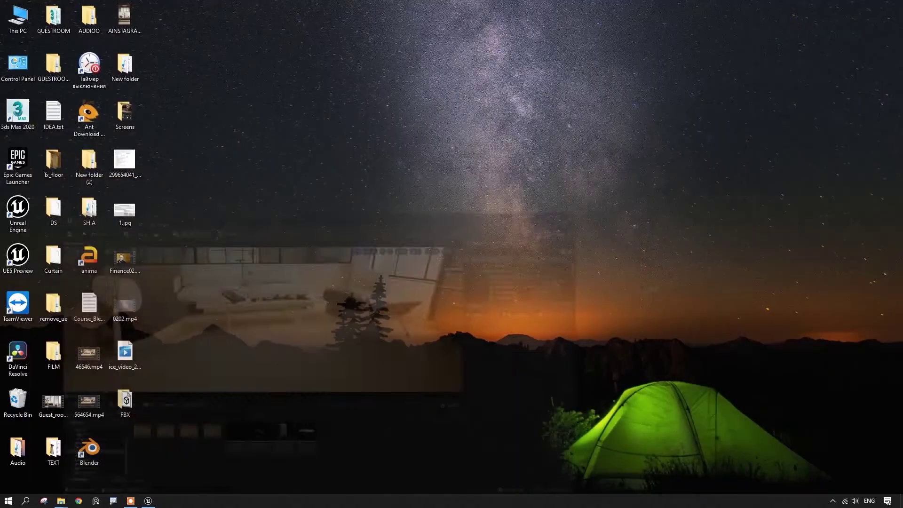
{"action": "double_click", "coordinate": [125, 401]}
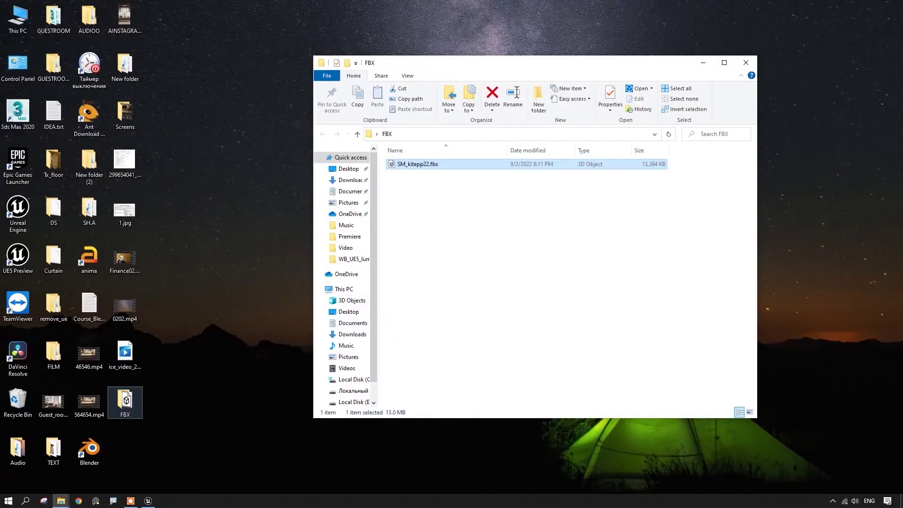
{"action": "left_click_drag", "start_coordinate": [418, 164], "coordinate": [254, 456]}
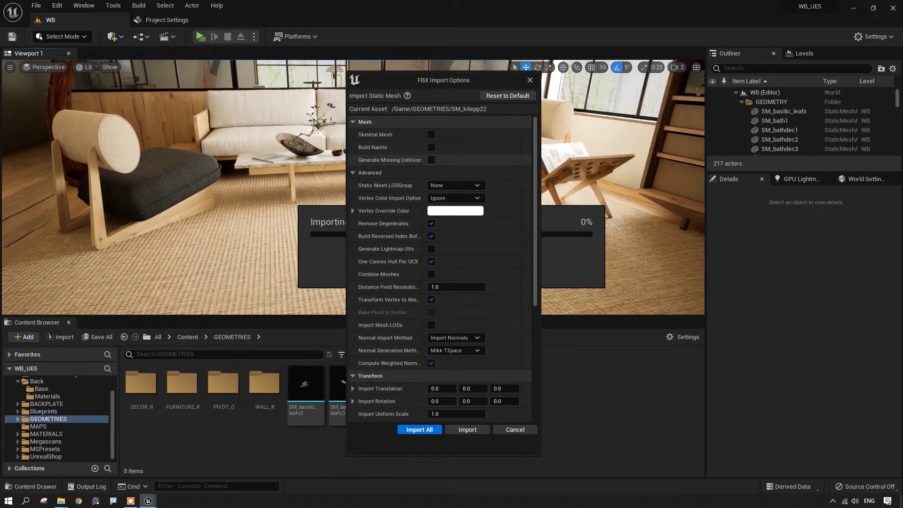
{"action": "scroll", "coordinate": [440, 268], "scroll_direction": "down", "scroll_amount": 5}
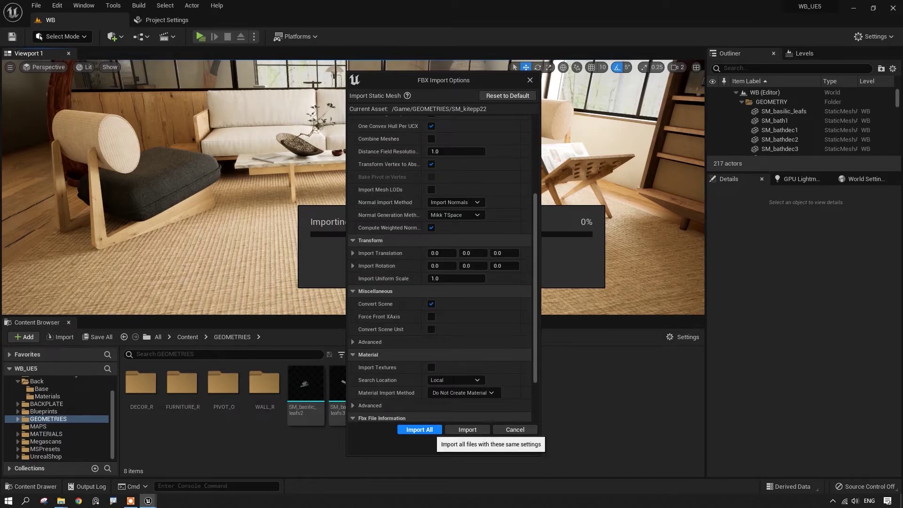
{"action": "left_click", "coordinate": [419, 430]}
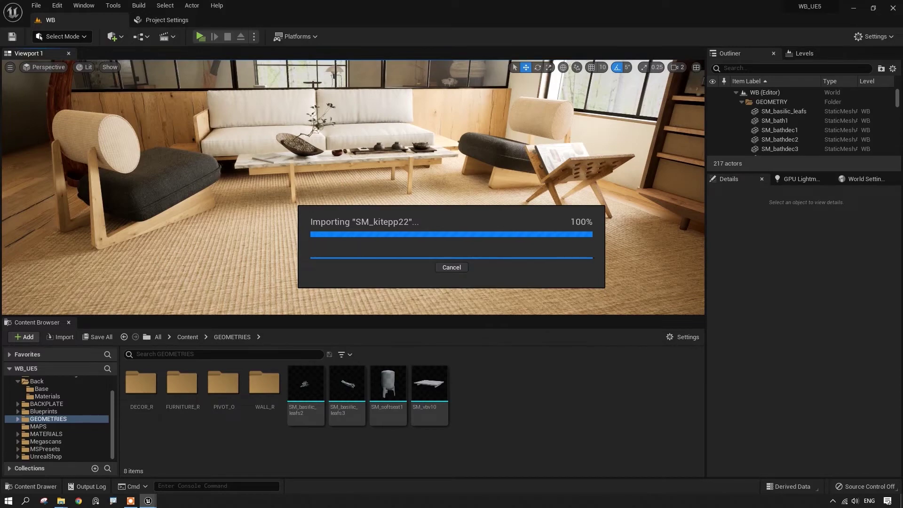
{"action": "left_click", "coordinate": [524, 121]}
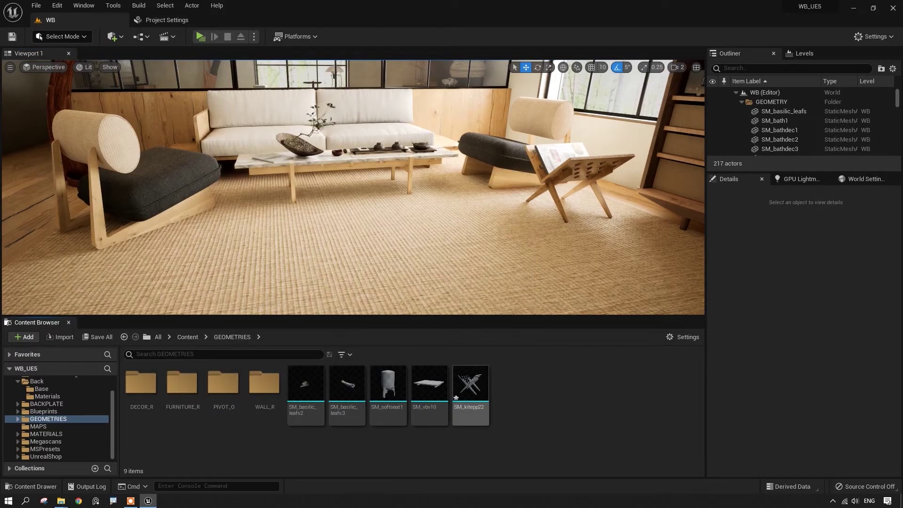
Place the SM_kitepp22 mesh on the rug in front of the marble table and examine its pivot at floor level between the legs.
{"action": "right_click_drag", "start_coordinate": [466, 263], "coordinate": [503, 263]}
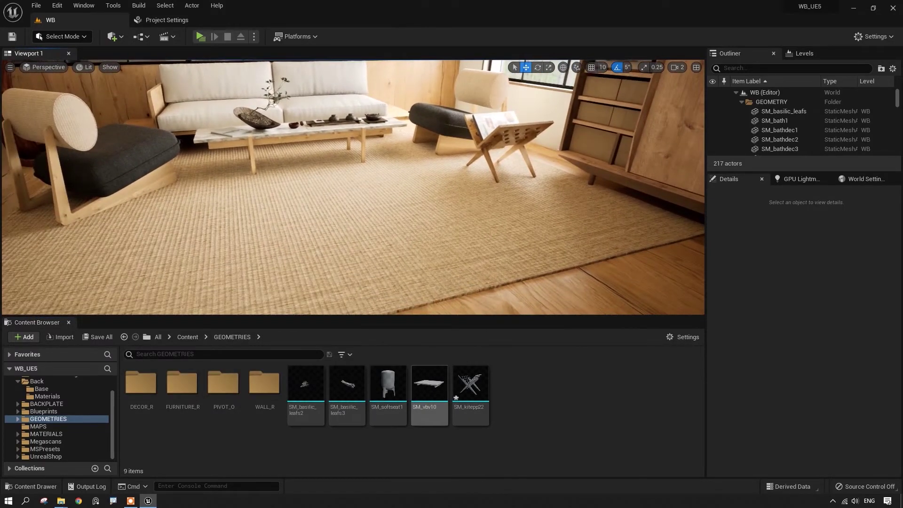
{"action": "left_click", "coordinate": [470, 391]}
{"action": "left_click_drag", "start_coordinate": [471, 391], "coordinate": [358, 221]}
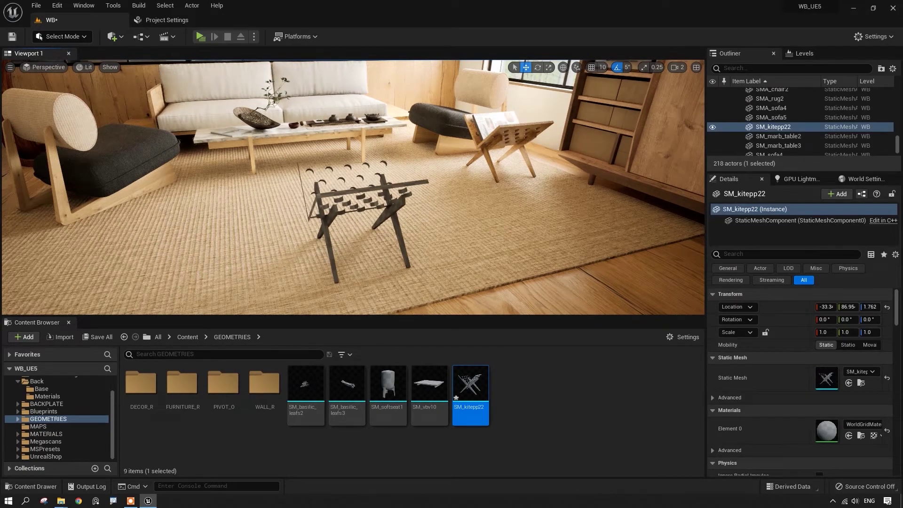
{"action": "key", "text": "g"}
{"action": "right_click_drag", "start_coordinate": [358, 221], "coordinate": [330, 229]}
{"action": "key", "text": "d"}
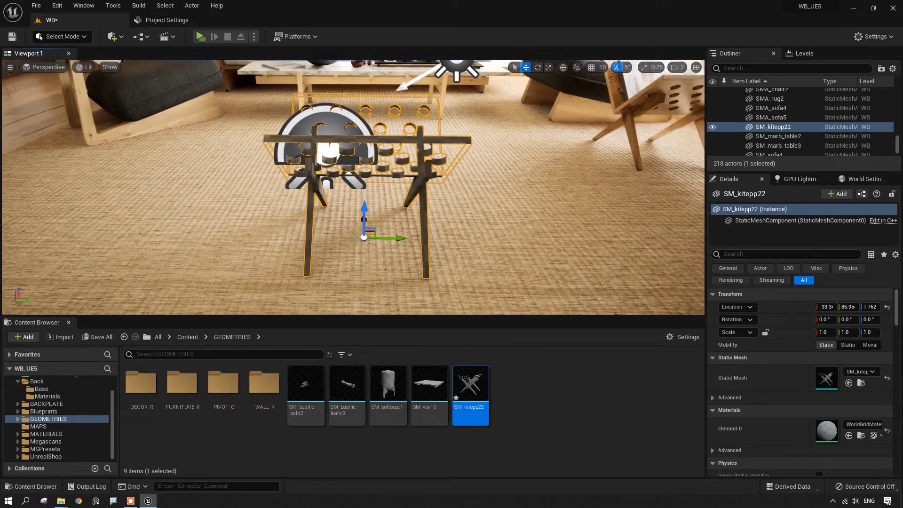
{"action": "key", "text": "a"}
{"action": "right_click_drag", "start_coordinate": [358, 212], "coordinate": [452, 219]}
{"action": "left_click_drag", "start_coordinate": [263, 250], "coordinate": [256, 251], "text": "alt"}
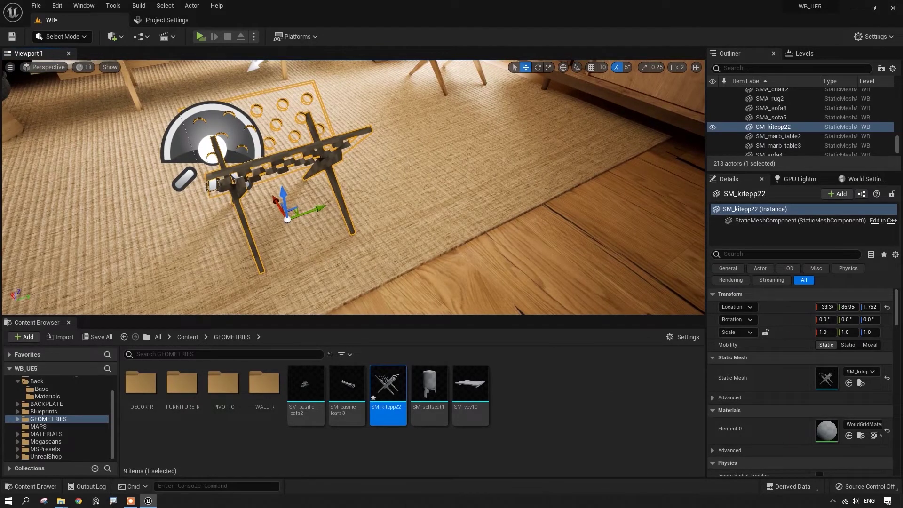
Move the placed SM_kitepp22 stand along X and Y to about X 42.1, Y 197.2, beside the original folding stand.
{"action": "left_click_drag", "start_coordinate": [305, 214], "coordinate": [399, 179]}
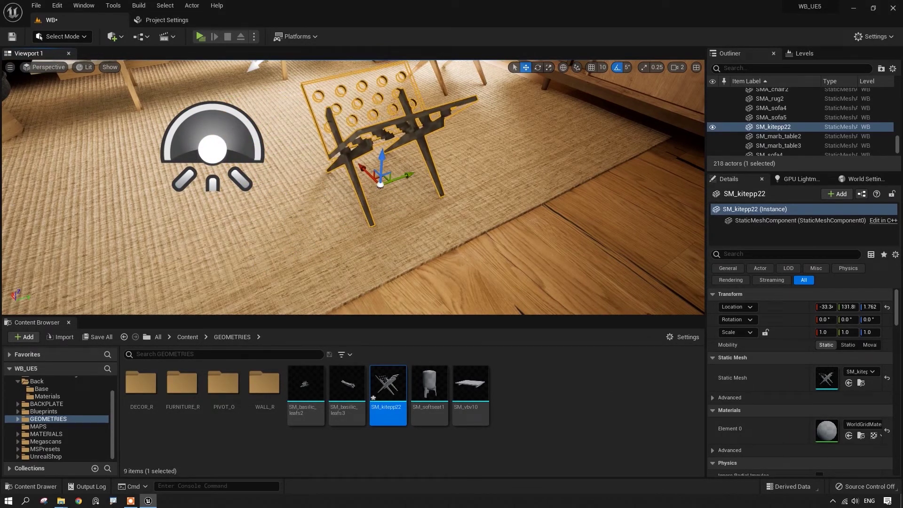
{"action": "right_click_drag", "start_coordinate": [338, 198], "coordinate": [360, 197]}
{"action": "left_click_drag", "start_coordinate": [342, 197], "coordinate": [490, 152]}
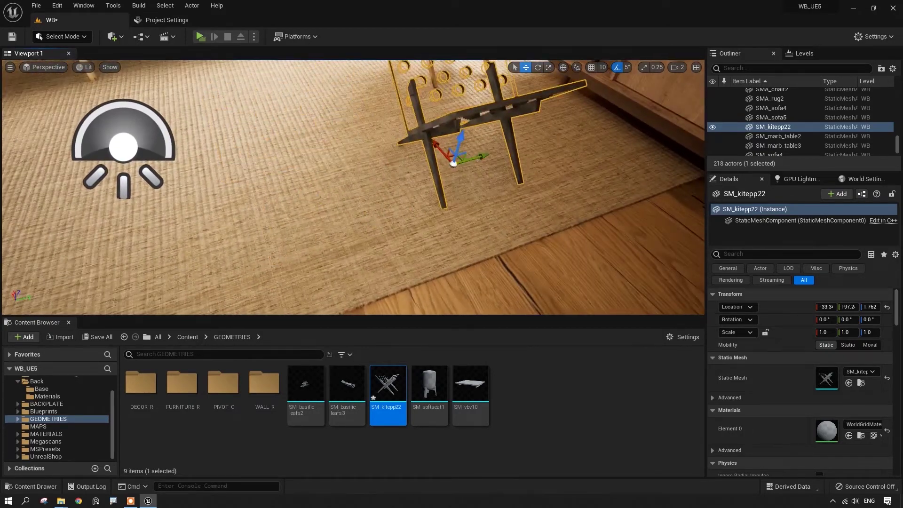
{"action": "left_click_drag", "start_coordinate": [437, 198], "coordinate": [520, 190], "text": "alt"}
{"action": "left_click_drag", "start_coordinate": [380, 236], "coordinate": [260, 218]}
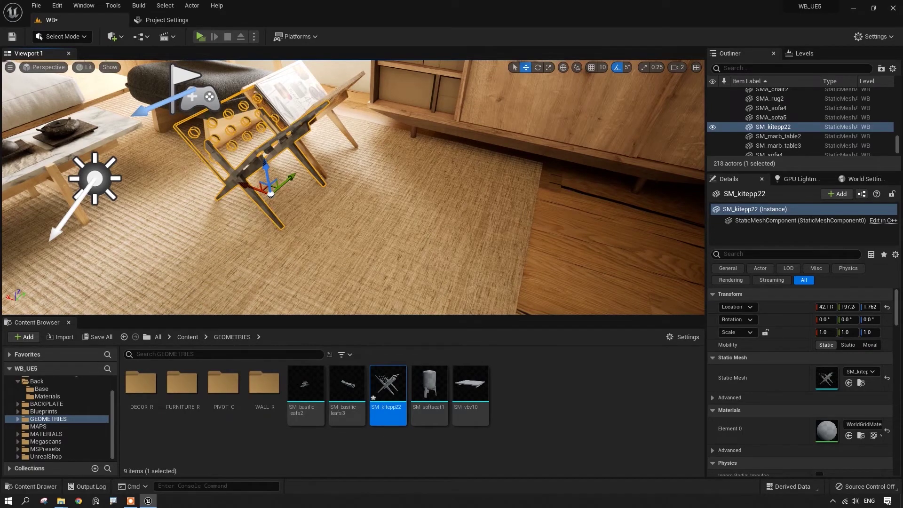
{"action": "right_click_drag", "start_coordinate": [268, 216], "coordinate": [211, 219]}
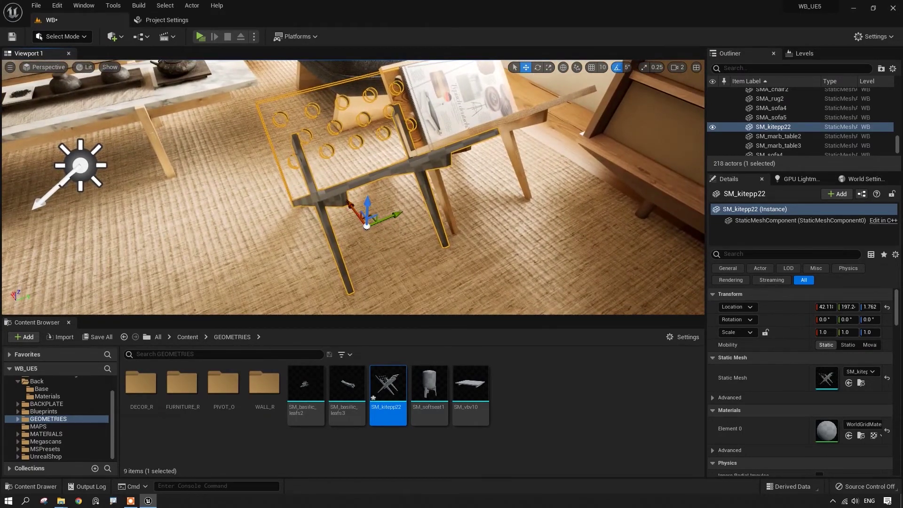
Locate the MI_bookwood1 material used by the original stand SM_kitepp2 and apply it to the placed SM_kitepp22 stand.
{"action": "left_click", "coordinate": [512, 132]}
{"action": "left_click", "coordinate": [861, 435]}
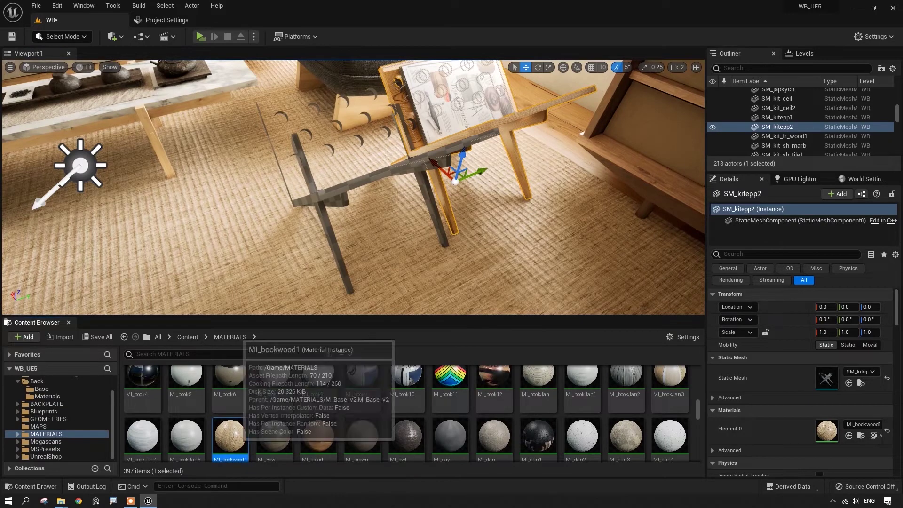
{"action": "left_click_drag", "start_coordinate": [238, 440], "coordinate": [322, 197]}
{"action": "mouse_move", "coordinate": [322, 197]}
{"action": "right_mouse_down"}
{"action": "mouse_move", "coordinate": [367, 164]}
{"action": "mouse_move", "coordinate": [325, 202]}
{"action": "right_mouse_up"}
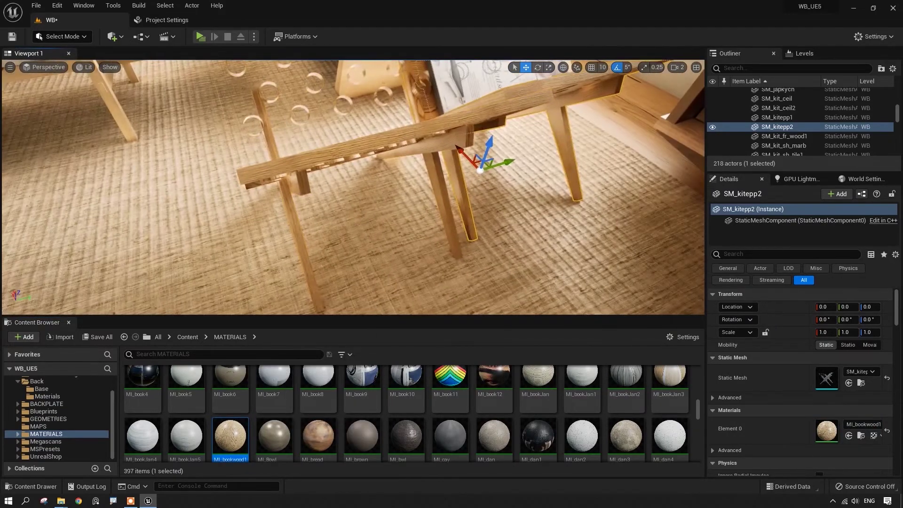
Move the SM_kitepp22 stand onto the original at about X 44.2, Y 239.5, and back out beside it to about Y 177.7.
{"action": "left_click", "coordinate": [329, 156]}
{"action": "left_click_drag", "start_coordinate": [363, 211], "coordinate": [485, 167]}
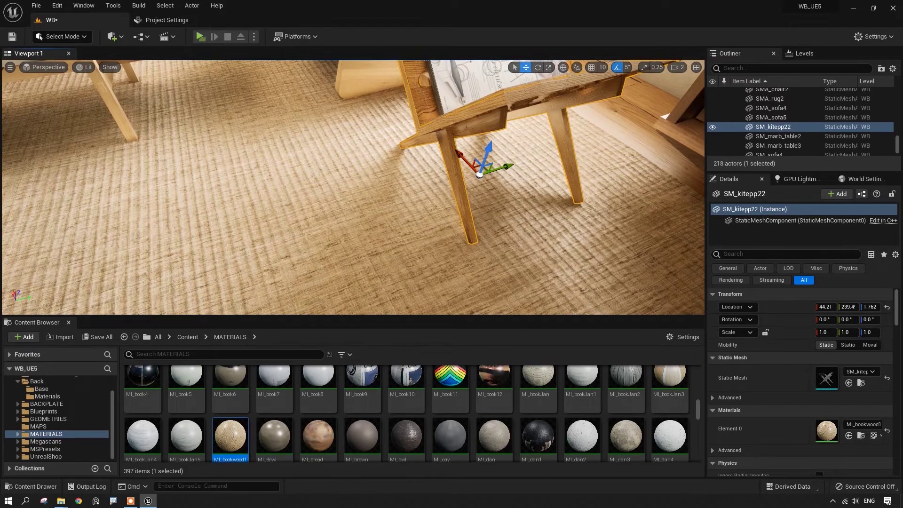
{"action": "right_click_drag", "start_coordinate": [480, 188], "coordinate": [499, 155]}
{"action": "left_click_drag", "start_coordinate": [457, 204], "coordinate": [235, 327]}
Examine the pivots of the original stand's two parts, SM_kitepp2 and SM_kitepp1, separately and with both selected together.
{"action": "left_click", "coordinate": [414, 181]}
{"action": "left_click", "coordinate": [447, 168]}
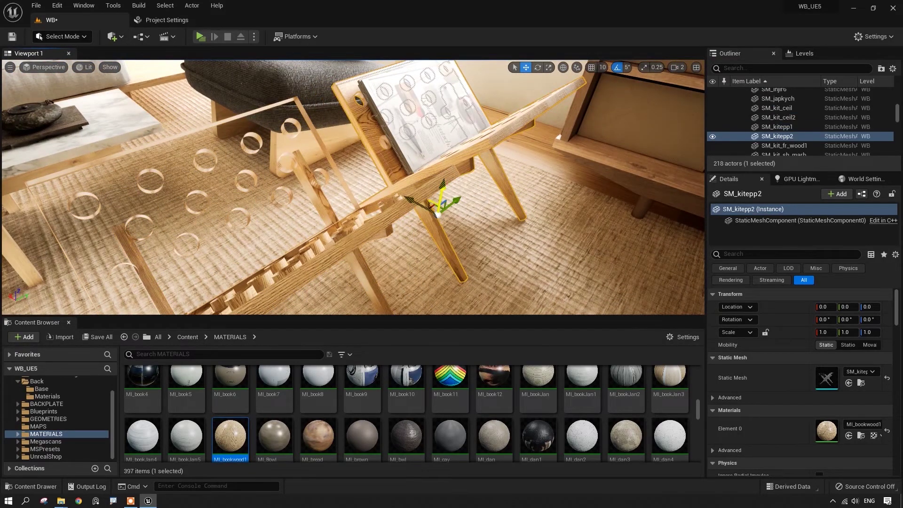
{"action": "right_click_drag", "start_coordinate": [447, 188], "coordinate": [346, 168]}
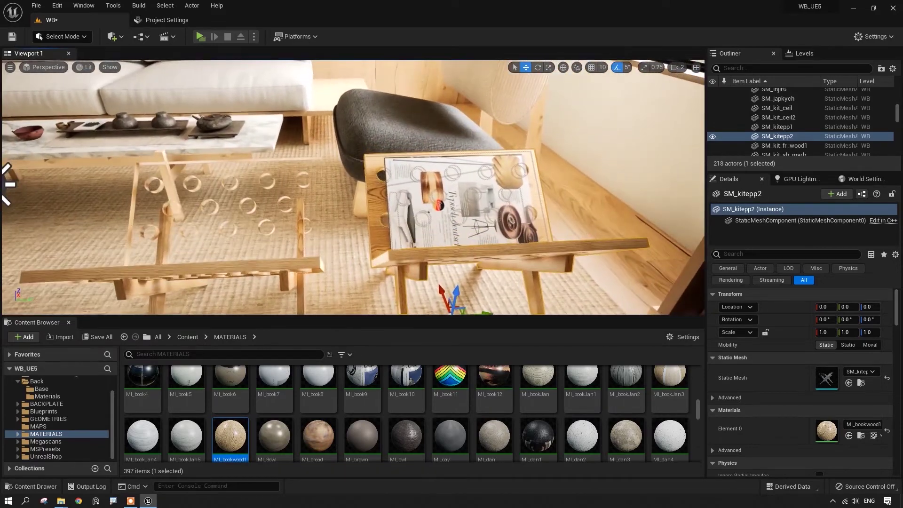
{"action": "right_click_drag", "start_coordinate": [430, 188], "coordinate": [440, 184]}
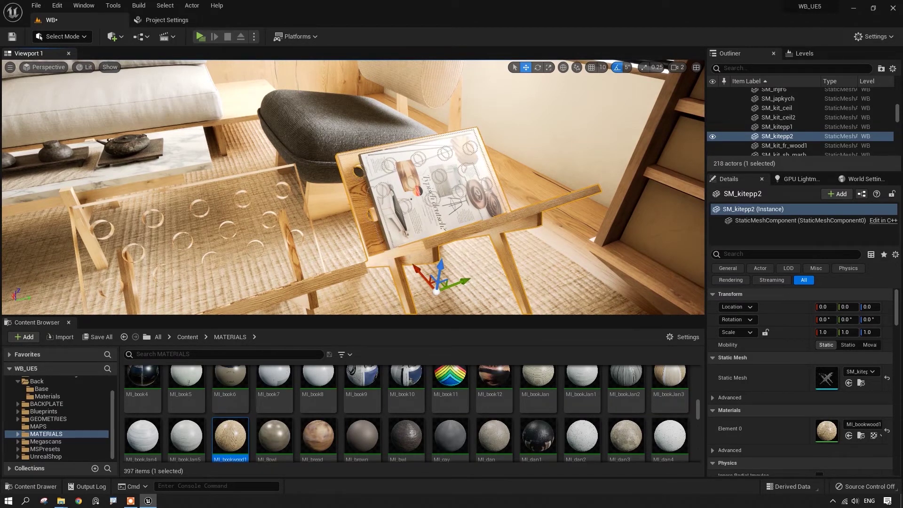
{"action": "left_click", "coordinate": [373, 235]}
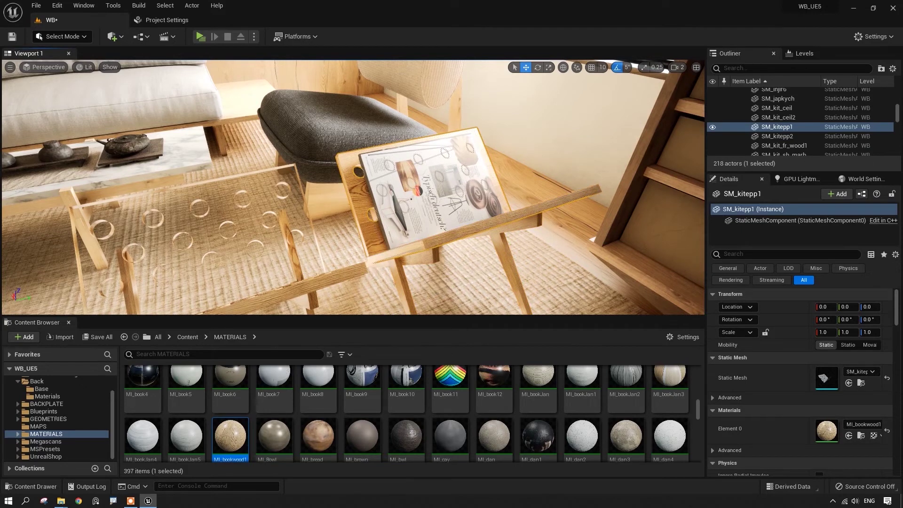
{"action": "left_click", "coordinate": [470, 230]}
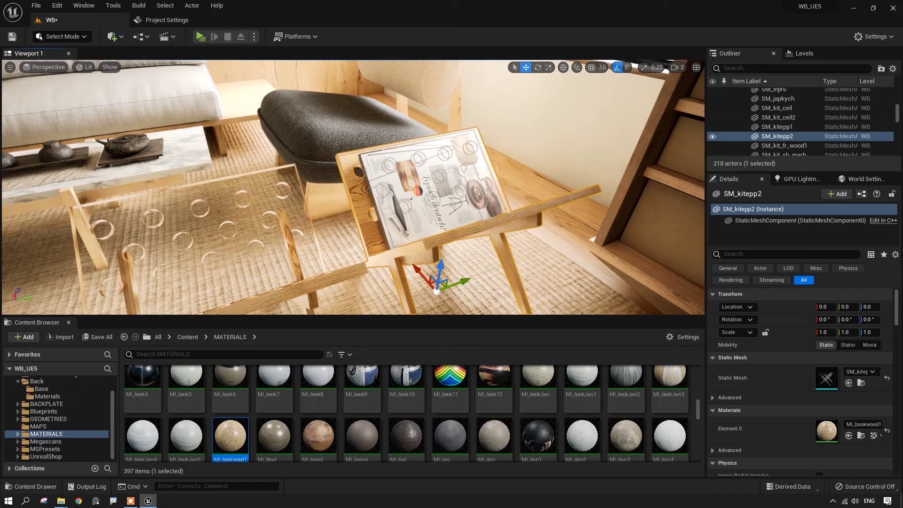
{"action": "left_click", "coordinate": [373, 235], "text": "ctrl"}
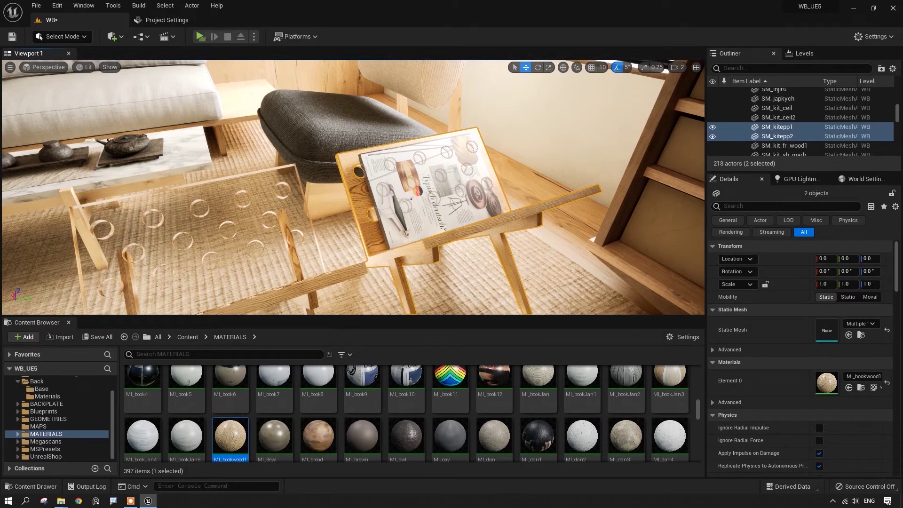
Delete the placed SM_kitepp22 stand beside the original folding stand.
{"action": "right_click_drag", "start_coordinate": [373, 235], "coordinate": [304, 222]}
{"action": "key", "text": "s"}
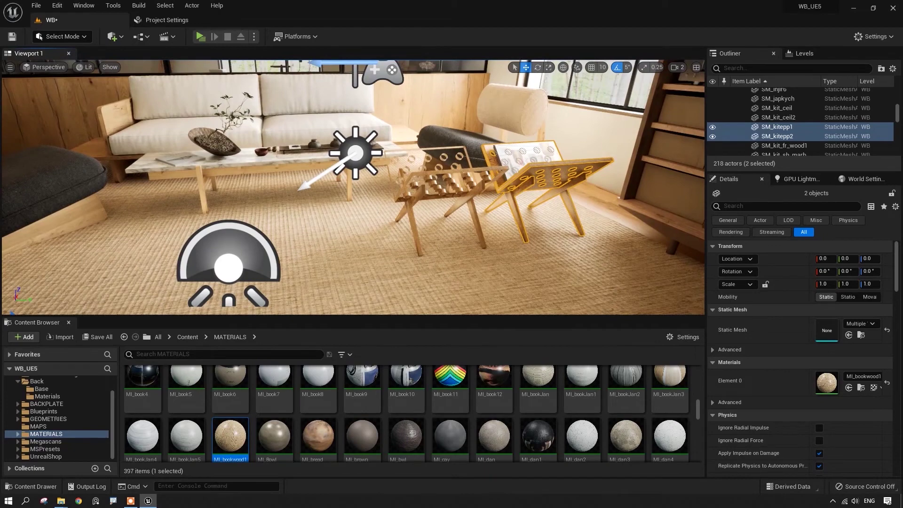
{"action": "left_click", "coordinate": [435, 233]}
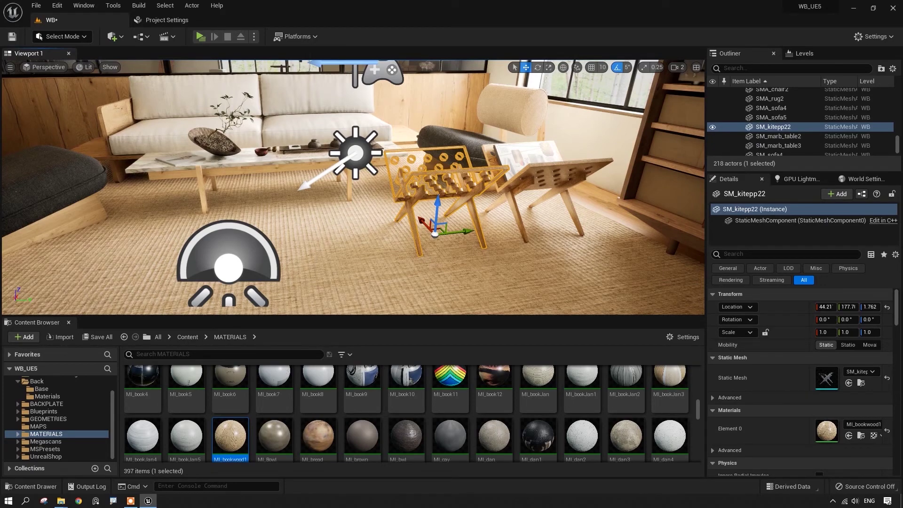
{"action": "key", "text": "Delete"}
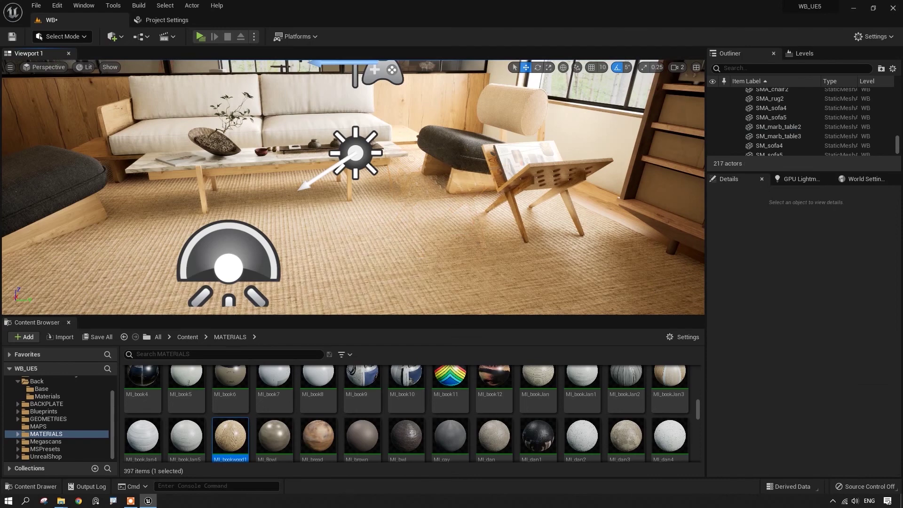